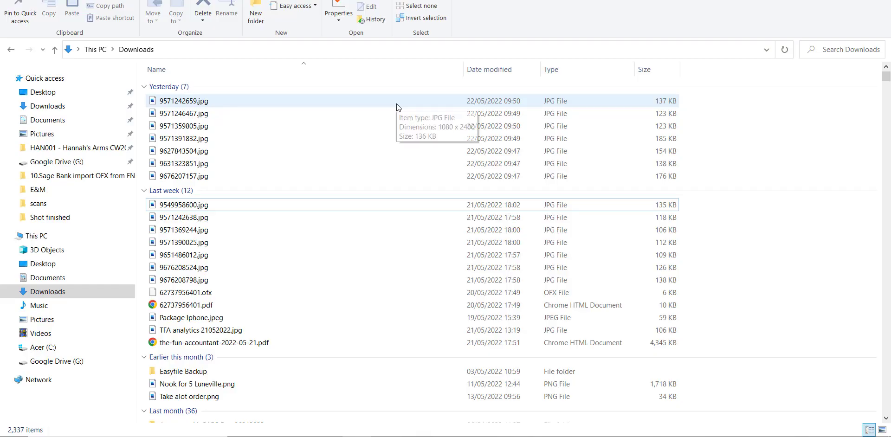
# Step: Upload the JPG receipts 9571242659.jpg through 9676208798.jpg from the Downloads folder to Costs, one document per file
pyautogui.click(396, 104)
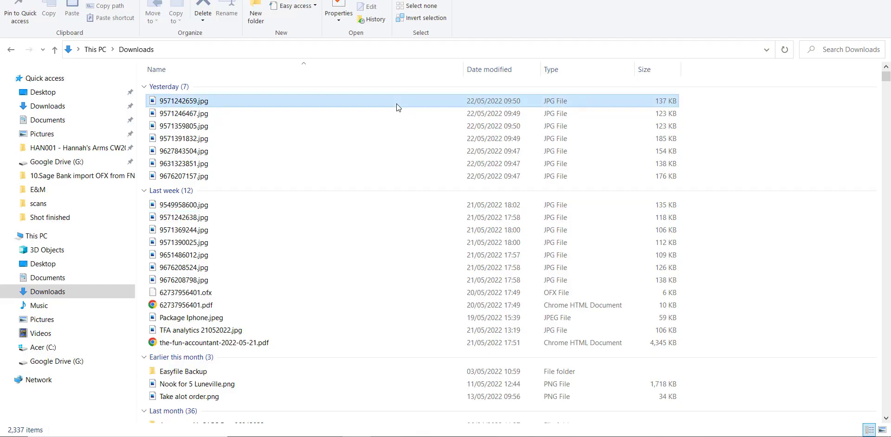
pyautogui.keyDown('shift'); pyautogui.click(302, 284); pyautogui.keyUp('shift')
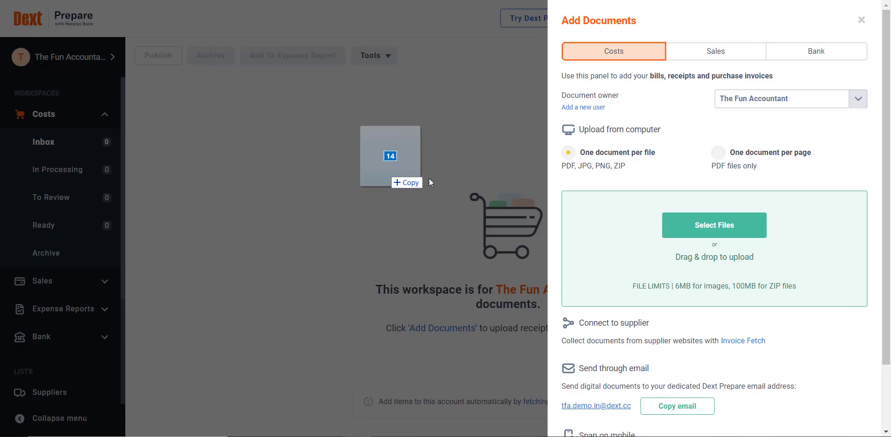
pyautogui.moveTo(428, 178); pyautogui.dragTo(717, 239)
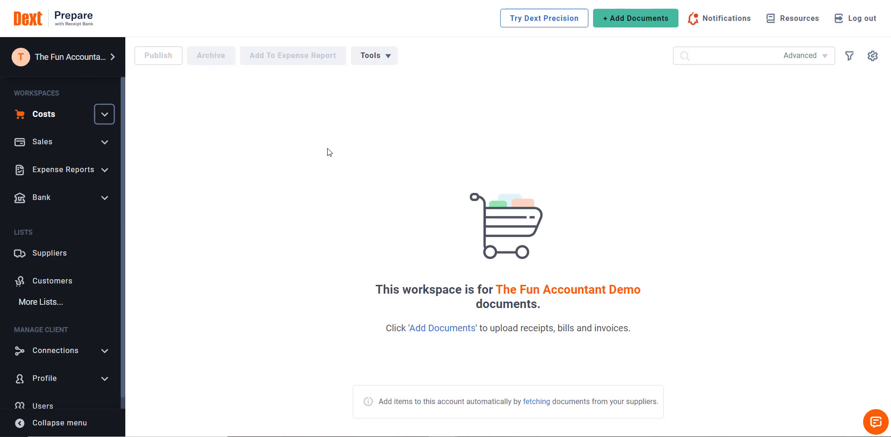
# Step: Expand the Costs workspace and start adding cost documents with The Fun Accountant as document owner
pyautogui.click(107, 119)
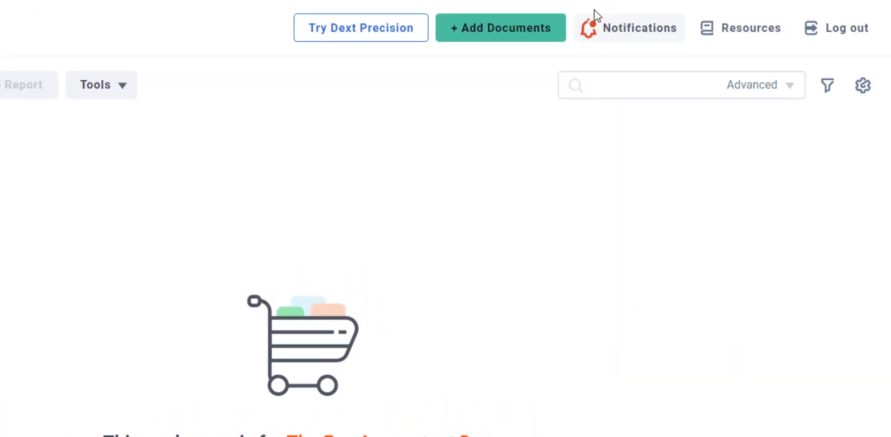
pyautogui.click(534, 28)
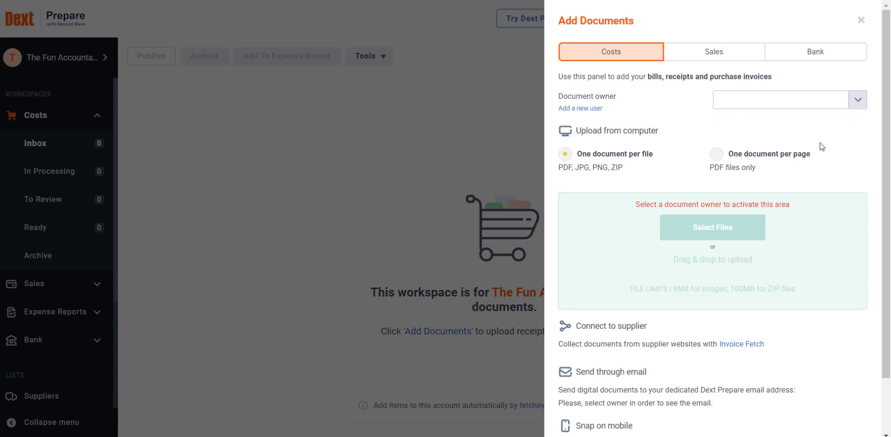
pyautogui.click(817, 99)
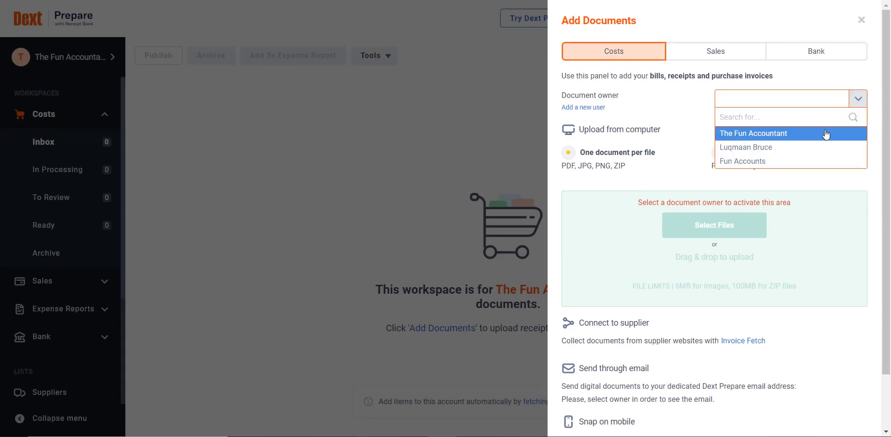
pyautogui.click(826, 134)
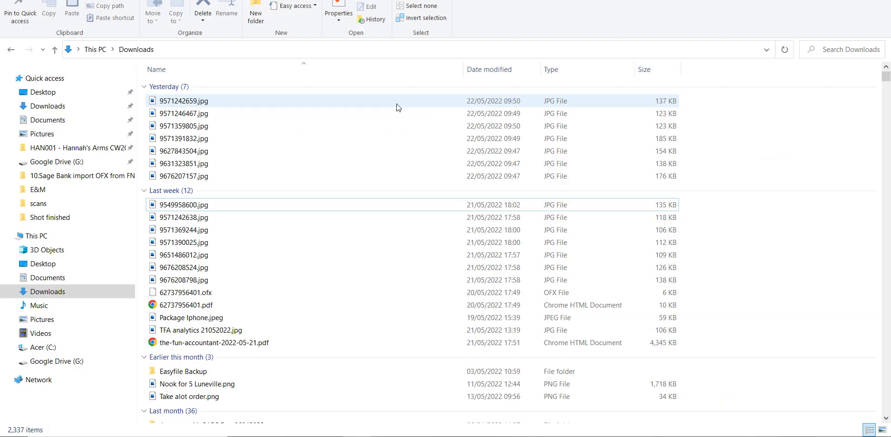
# Step: Upload all 14 receipt images dated yesterday and last week from Downloads as one document per file, and close Add Documents
pyautogui.click(397, 103)
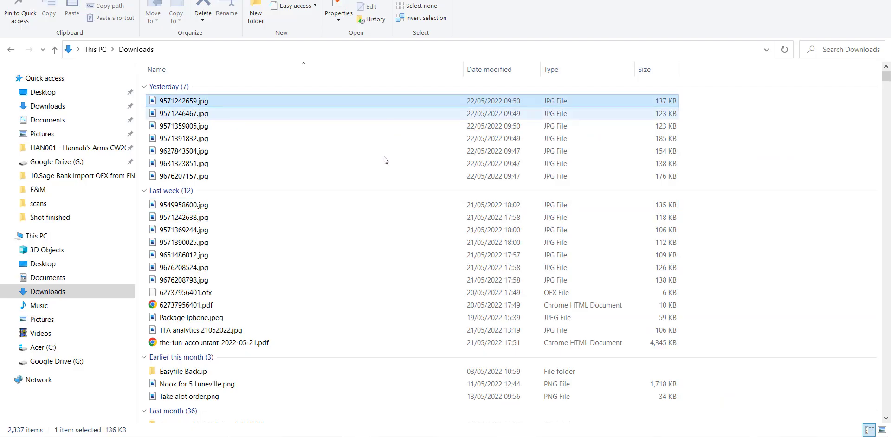
pyautogui.keyDown('shift'); pyautogui.click(303, 284); pyautogui.keyUp('shift')
pyautogui.moveTo(303, 284); pyautogui.dragTo(349, 210)
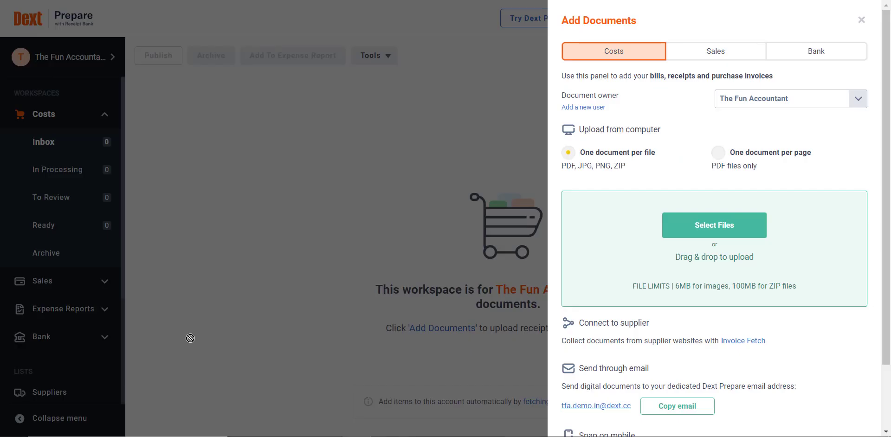
pyautogui.moveTo(190, 338); pyautogui.dragTo(718, 243)
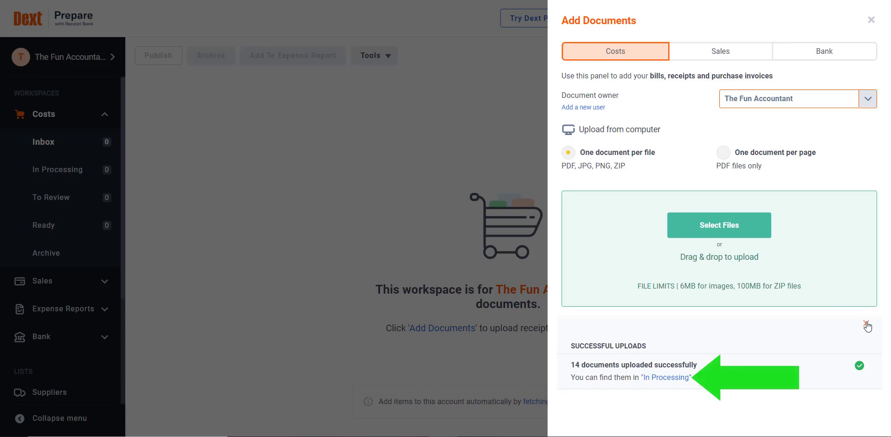
pyautogui.click(865, 324)
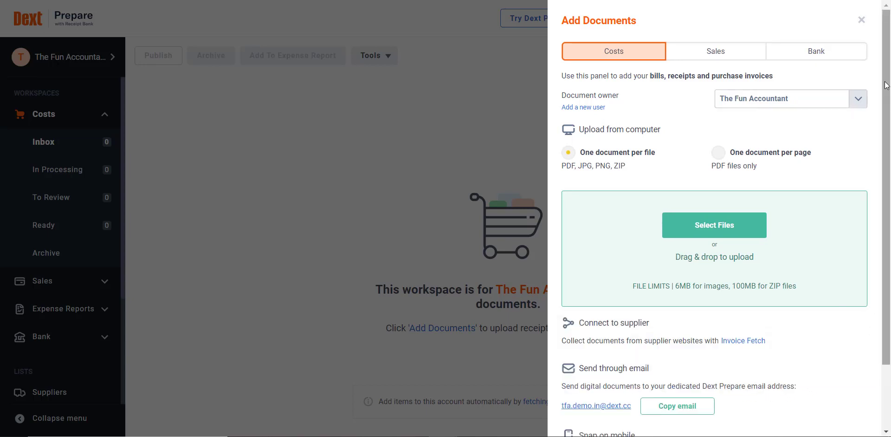
pyautogui.click(861, 20)
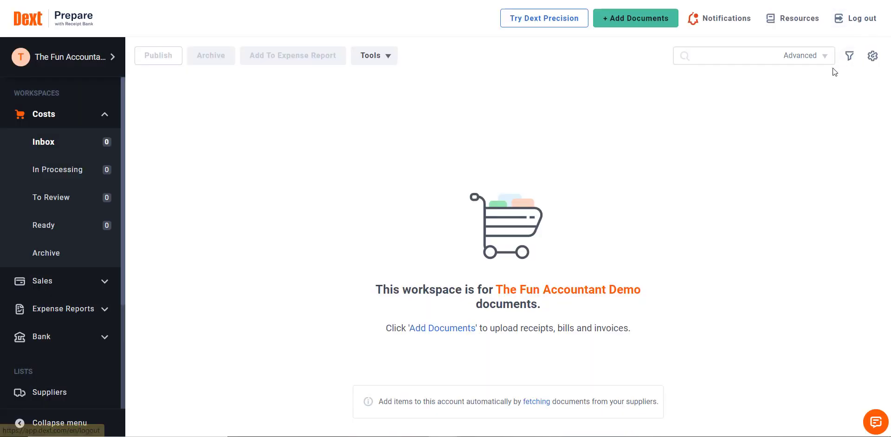
# Step: Look through the In Processing, Ready and Archive lists in Costs and view the category choices for the Wimpy Sunridge receipt
pyautogui.click(65, 180)
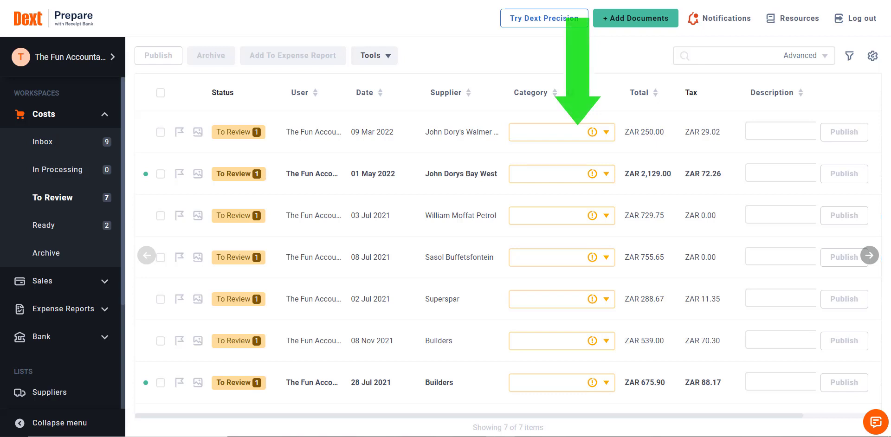
pyautogui.click(80, 236)
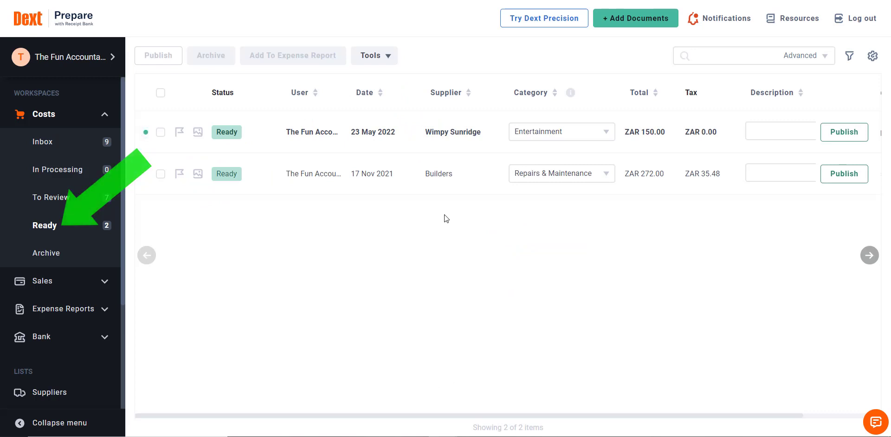
pyautogui.click(606, 134)
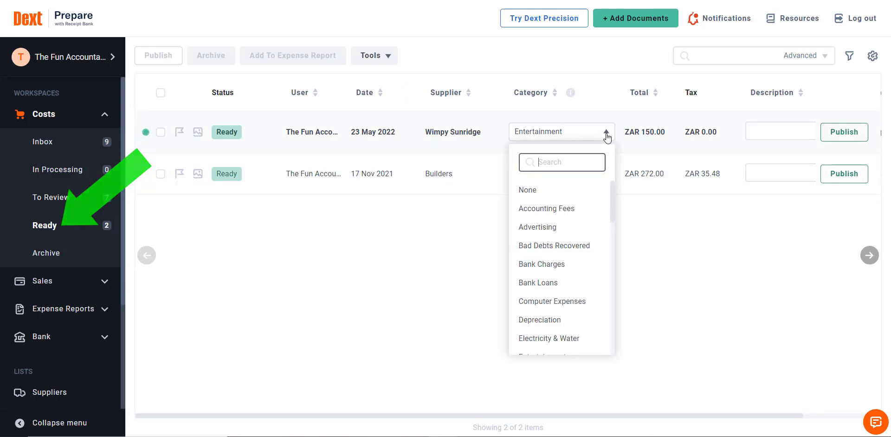
pyautogui.click(641, 221)
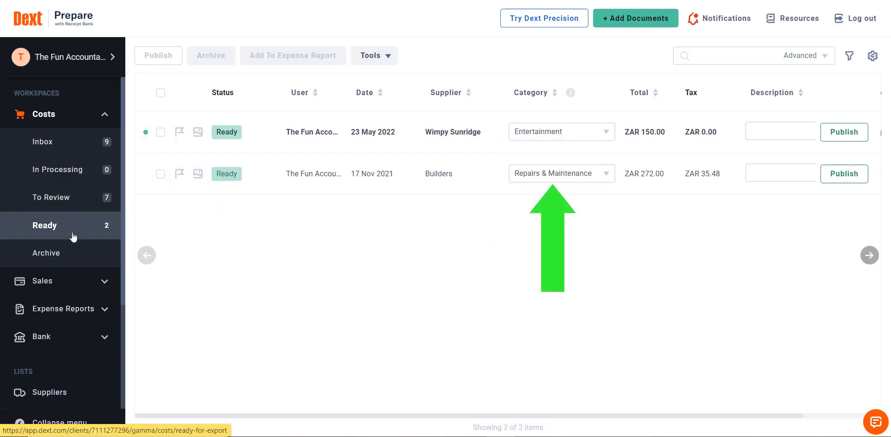
pyautogui.click(67, 253)
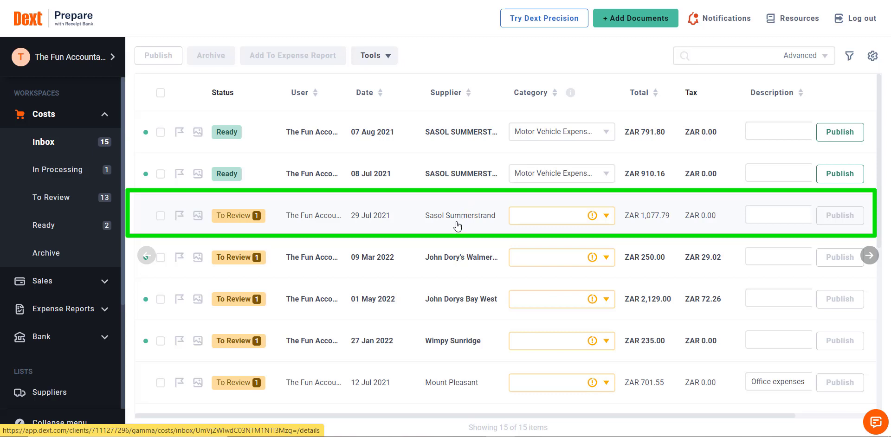
# Step: Open the Sasol Summerstrand receipt of 29 Jul 2021 and assign it the category Motor Vehicle Expenses
pyautogui.moveTo(246, 222)
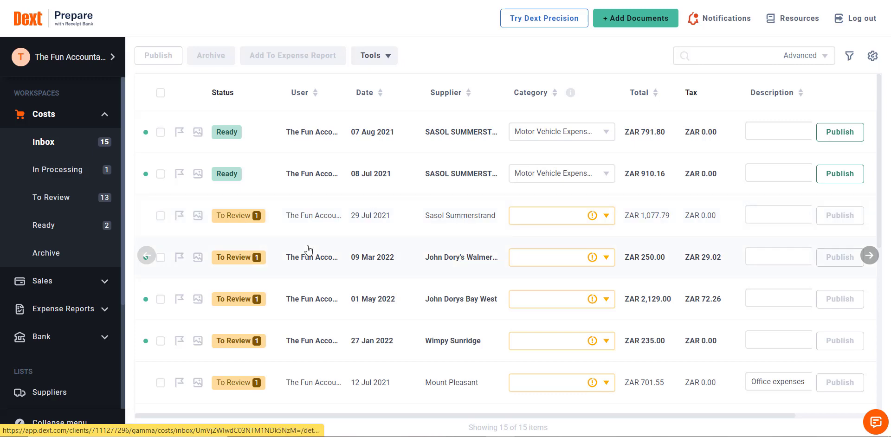
pyautogui.click(245, 224)
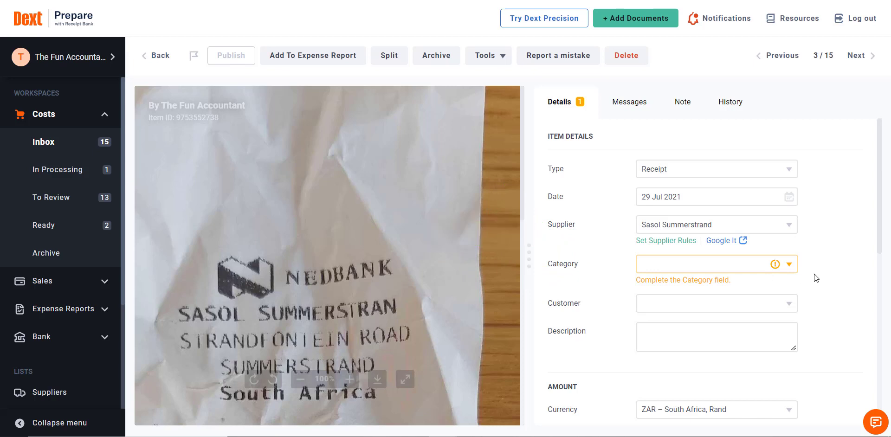
pyautogui.click(789, 264)
pyautogui.write('moto')
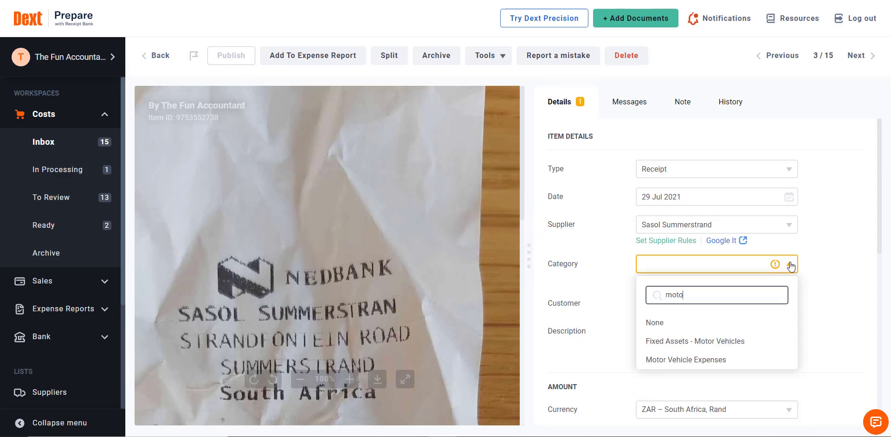
pyautogui.click(753, 365)
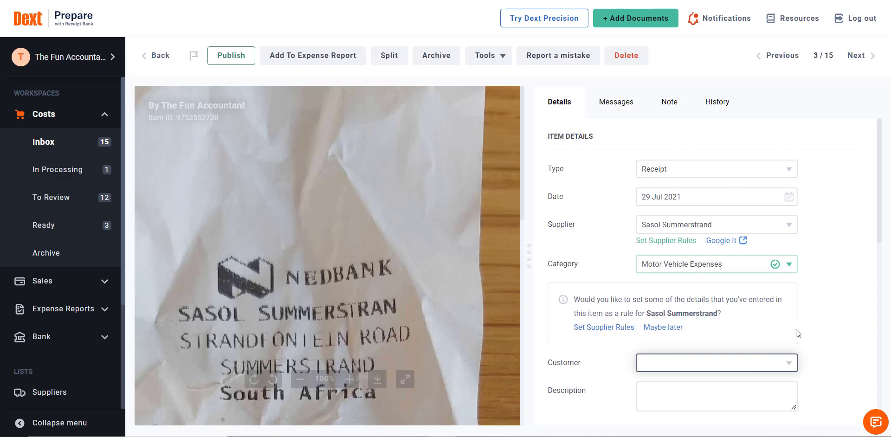
# Step: Compare the receipt image's total, date and supplier name with the extracted item details, collapsing the navigation menu for more room
pyautogui.scroll(-3, 797, 330)
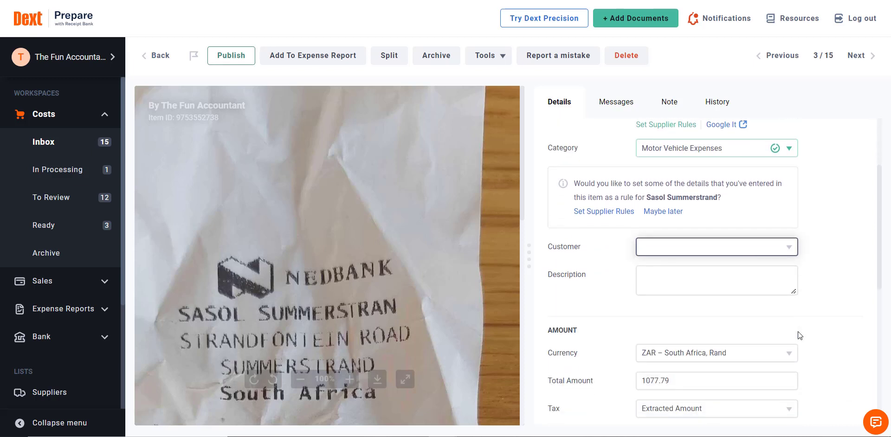
pyautogui.scroll(-3, 799, 331)
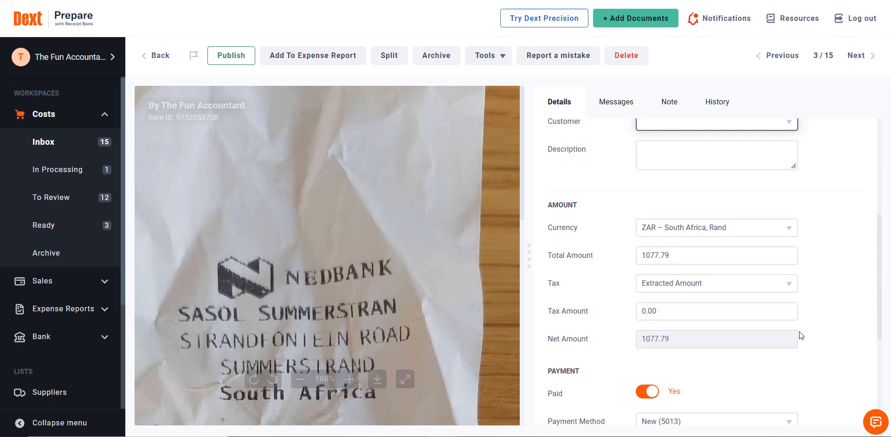
pyautogui.scroll(-3, 799, 331)
pyautogui.scroll(2, 797, 334)
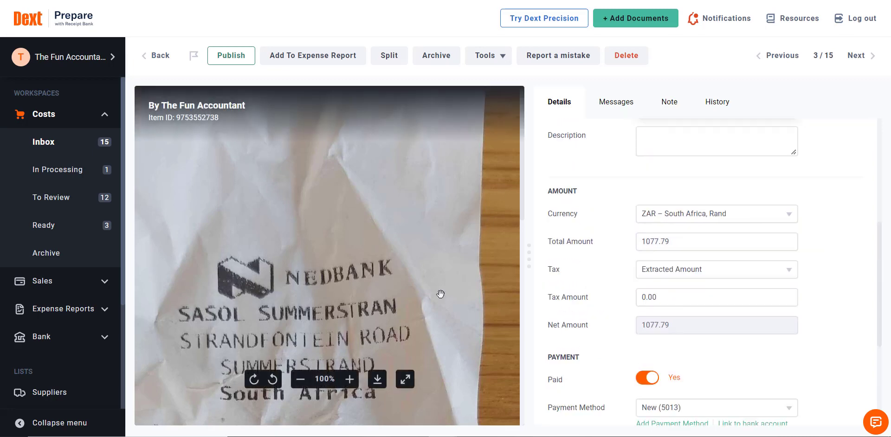
pyautogui.scroll(-5, 408, 283)
pyautogui.click(73, 422)
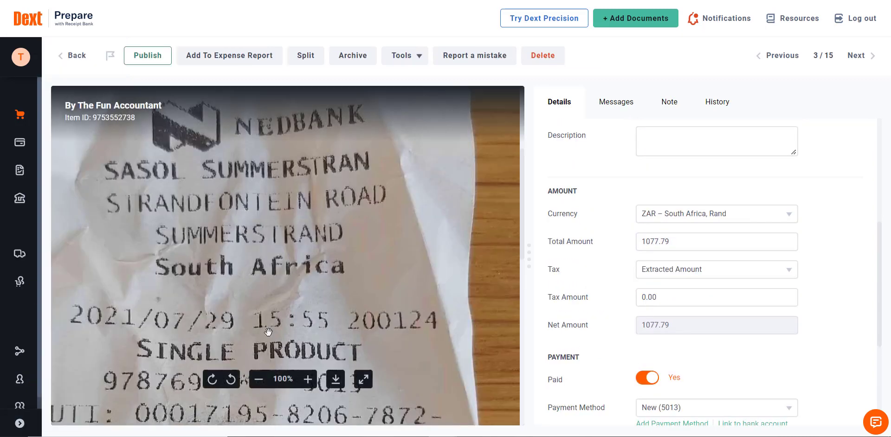
pyautogui.moveTo(330, 239); pyautogui.dragTo(392, 227)
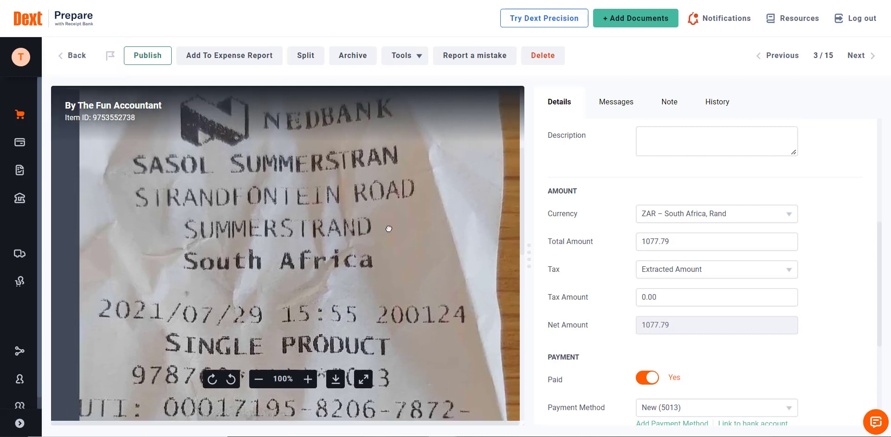
pyautogui.scroll(-5, 404, 239)
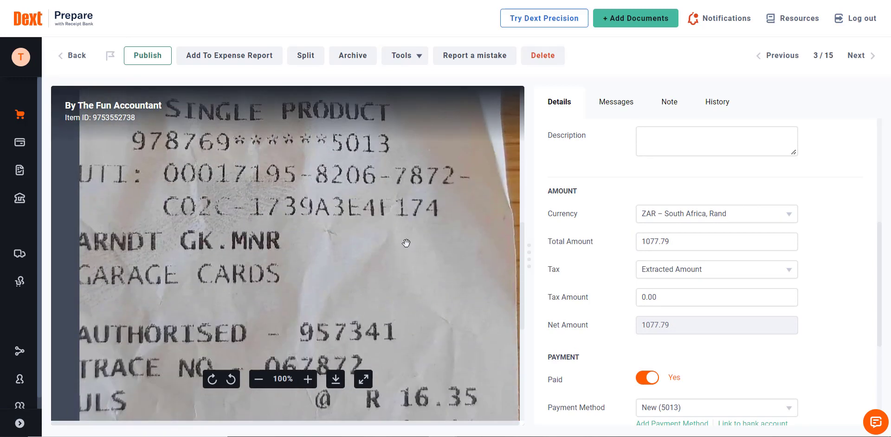
pyautogui.scroll(-3, 408, 245)
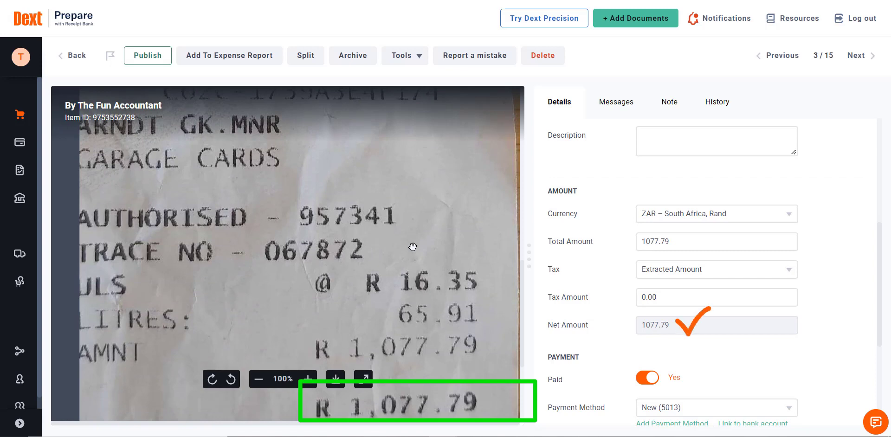
pyautogui.scroll(10, 412, 247)
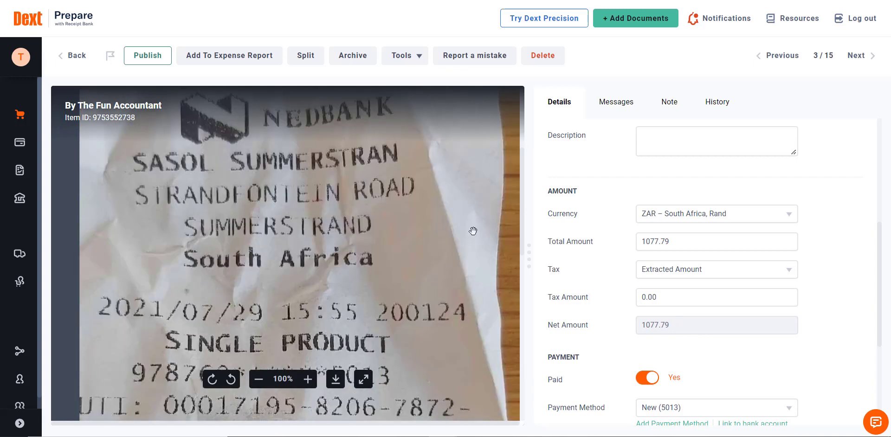
pyautogui.scroll(6, 830, 187)
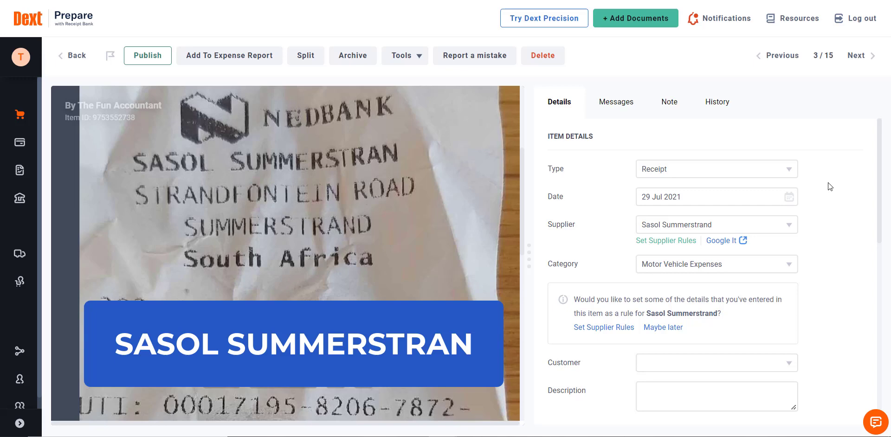
# Step: Return to the inbox, open the 08 Jul 2021 SASOL SUMMERSTRAN receipt and check its image against its supplier details
pyautogui.click(78, 59)
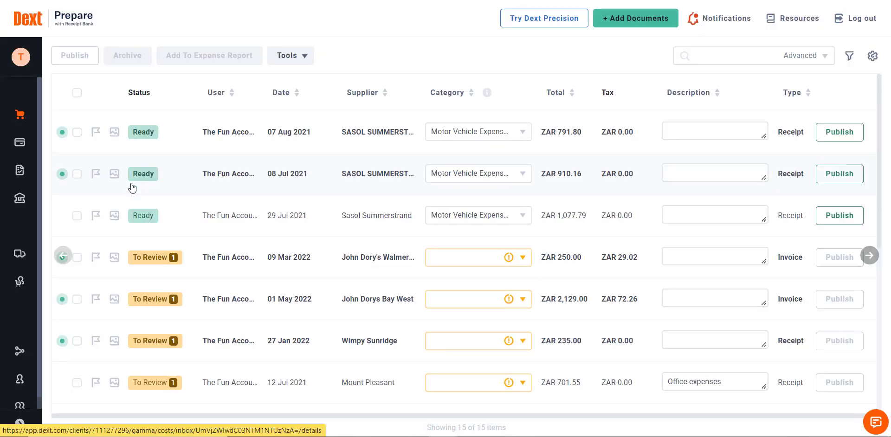
pyautogui.click(59, 218)
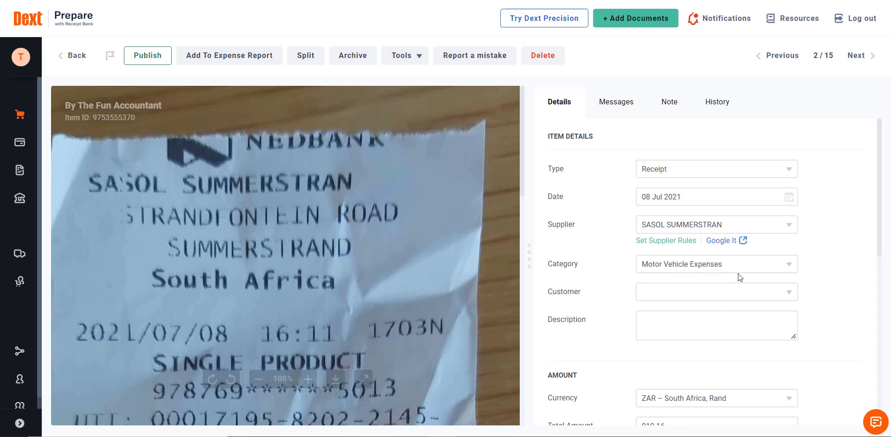
pyautogui.scroll(-5, 407, 287)
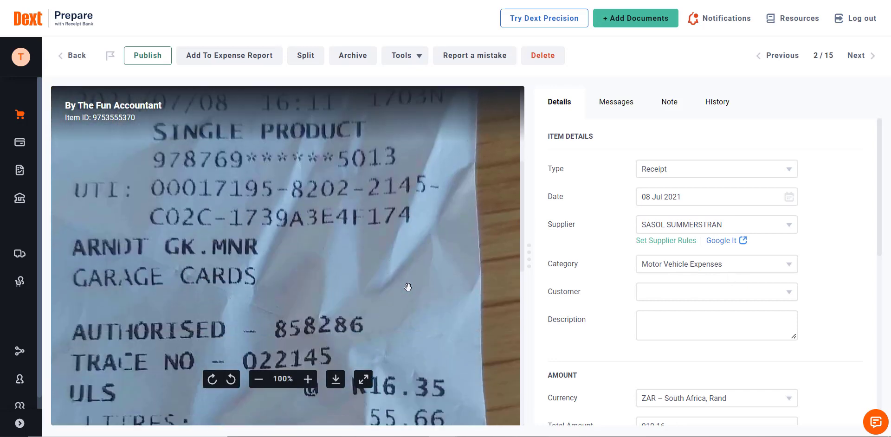
pyautogui.scroll(4, 407, 287)
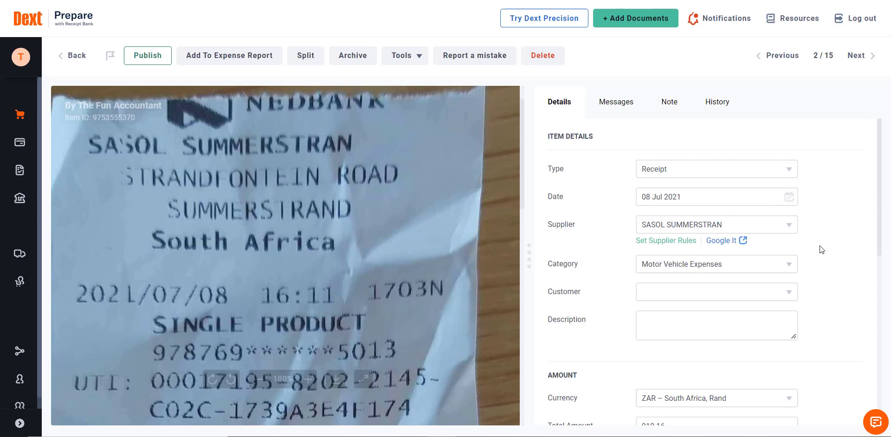
pyautogui.scroll(-5, 821, 250)
pyautogui.scroll(-3, 820, 257)
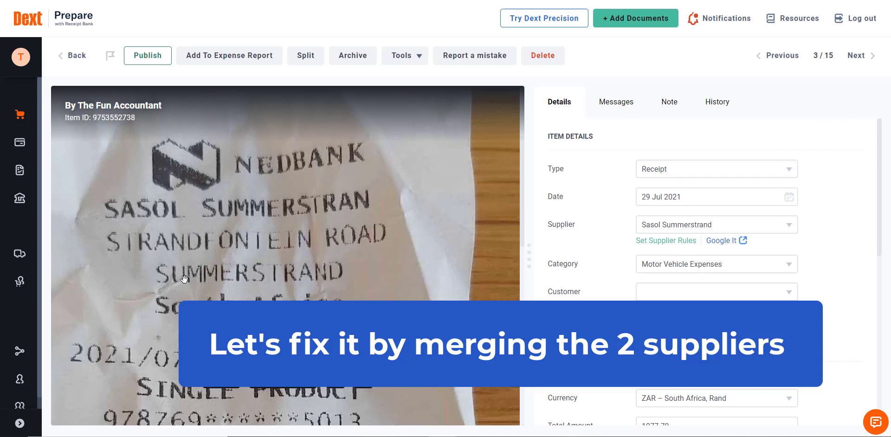
# Step: Open the Suppliers list and filter it by the name "sasol"
pyautogui.moveTo(95, 218)
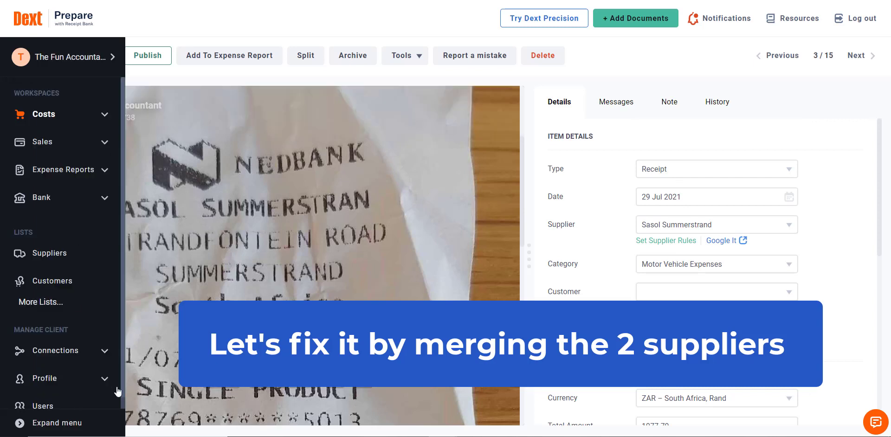
pyautogui.click(65, 263)
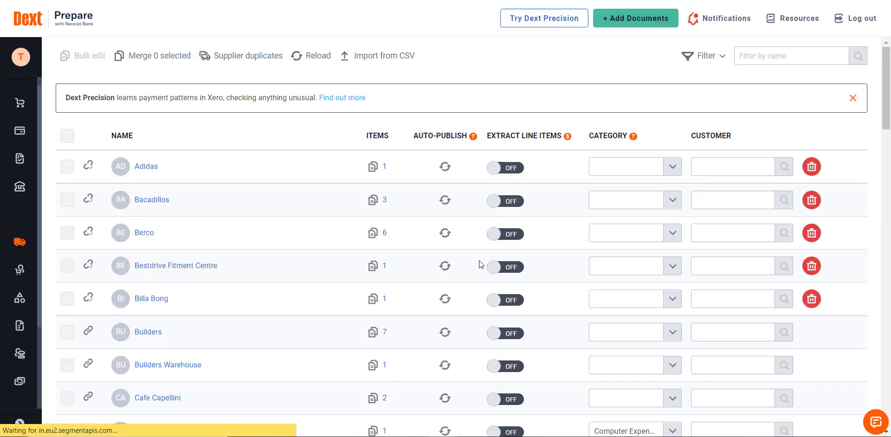
pyautogui.scroll(-4, 433, 247)
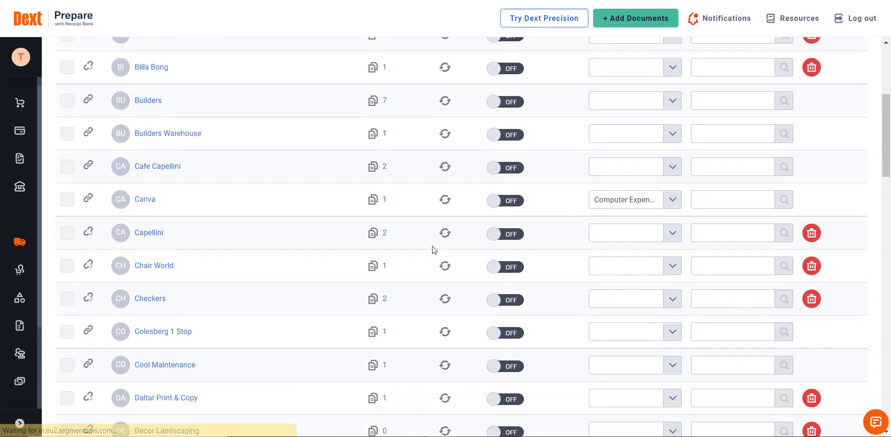
pyautogui.scroll(5, 432, 246)
pyautogui.scroll(1, 429, 246)
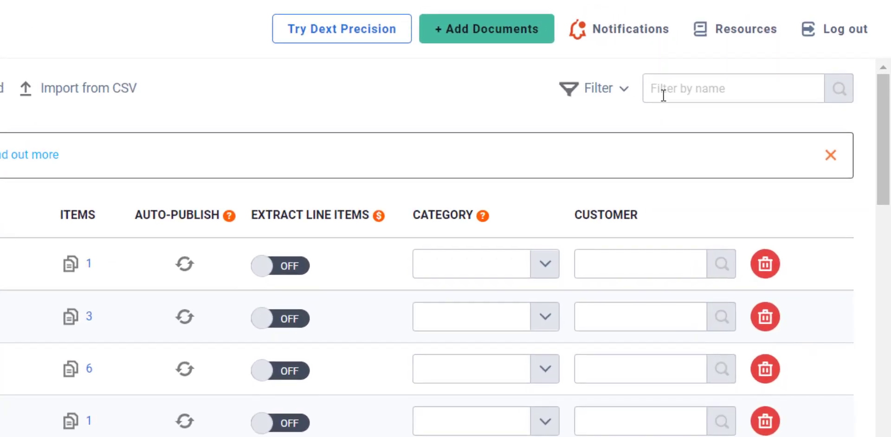
pyautogui.click(663, 96)
pyautogui.write('sa')
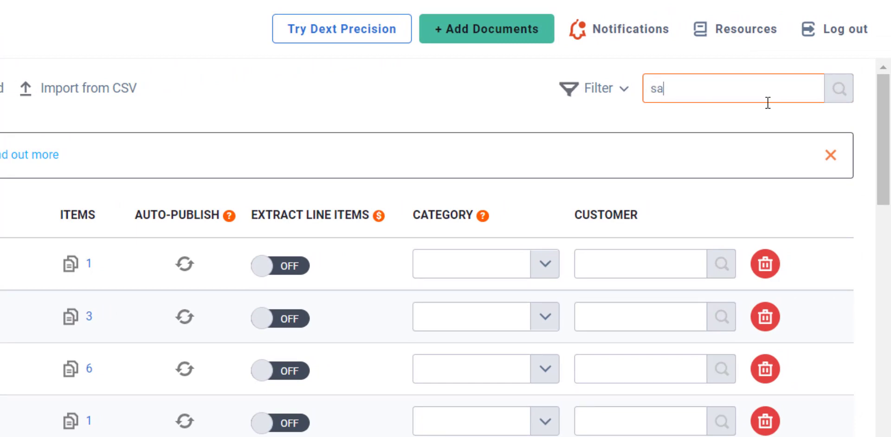
pyautogui.write('sol')
pyautogui.press('Return')
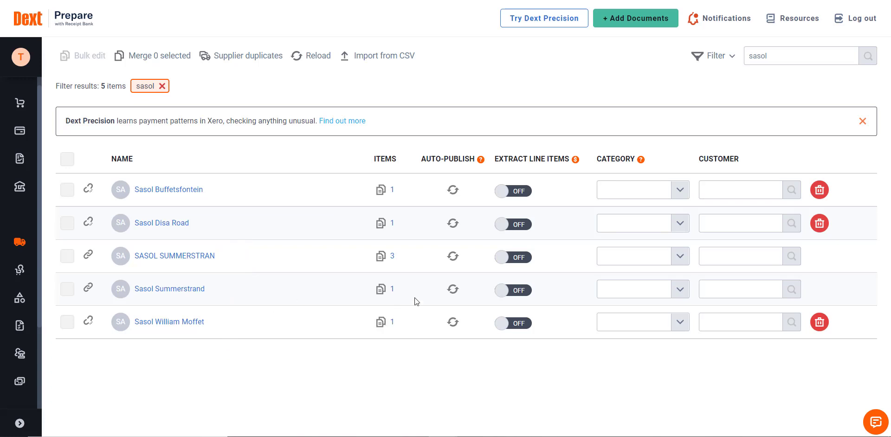
# Step: Merge the suppliers SASOL SUMMERSTRAN and Sasol Summerstrand, keeping Sasol Summerstrand
pyautogui.click(68, 256)
pyautogui.click(69, 289)
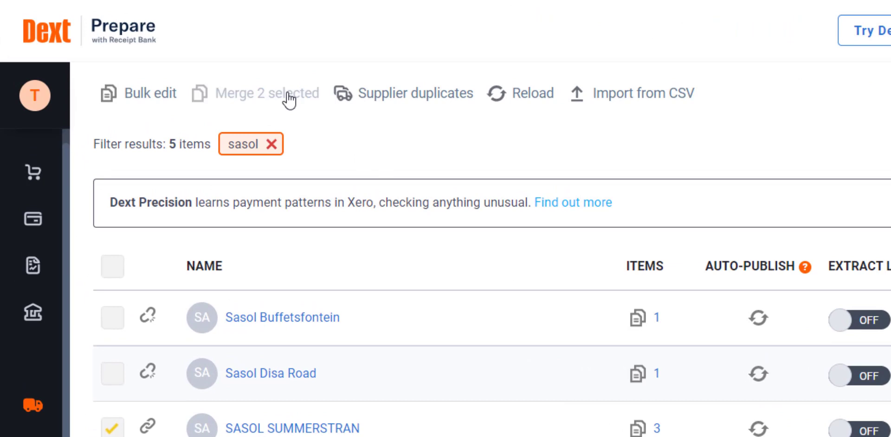
pyautogui.click(288, 95)
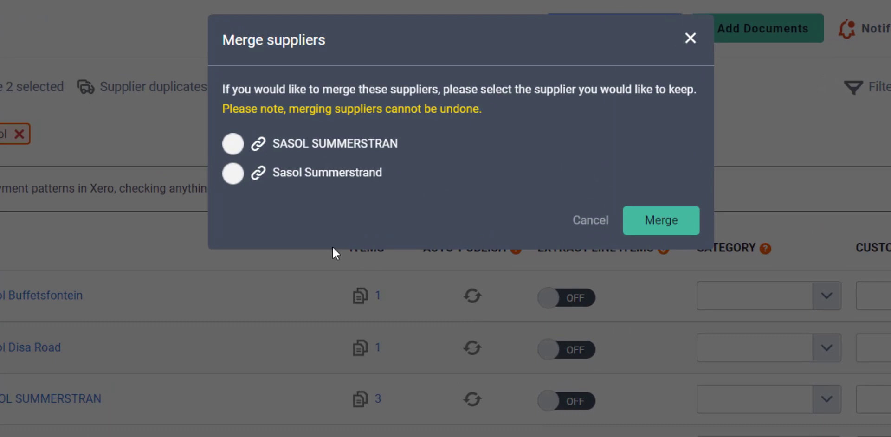
pyautogui.click(235, 175)
pyautogui.click(669, 224)
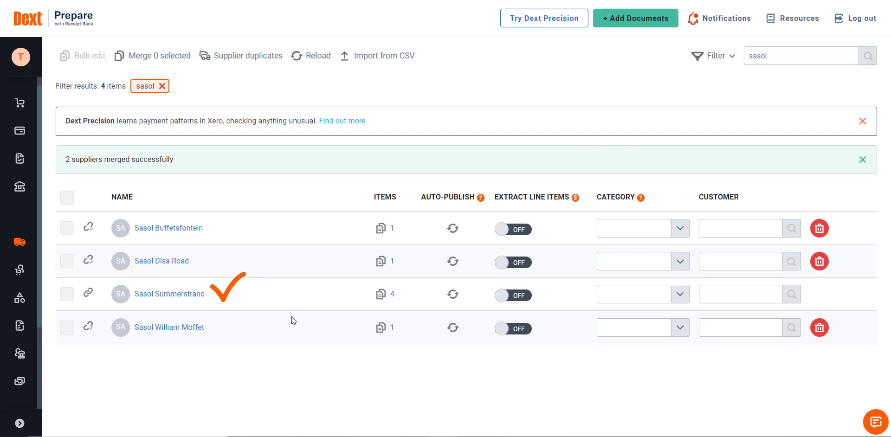
# Step: Return to the Costs inbox, review the 07 Aug 2021 Sasol Summerstrand receipt, and publish it and the 08 Jul 2021 receipt
pyautogui.moveTo(19, 420)
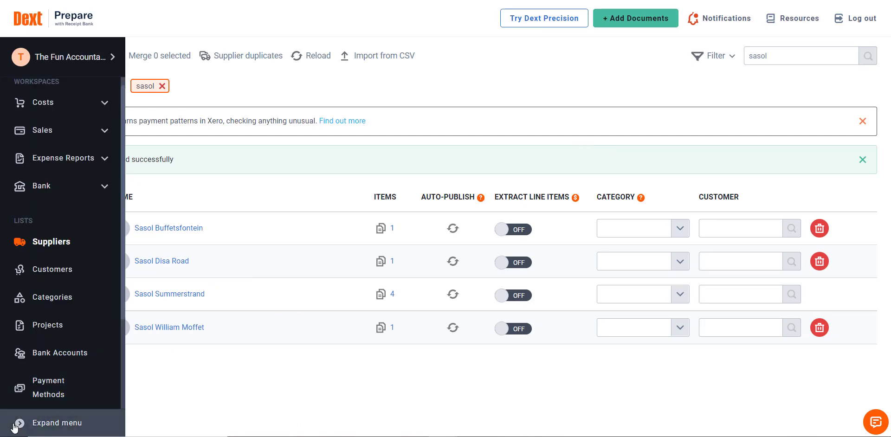
pyautogui.click(68, 107)
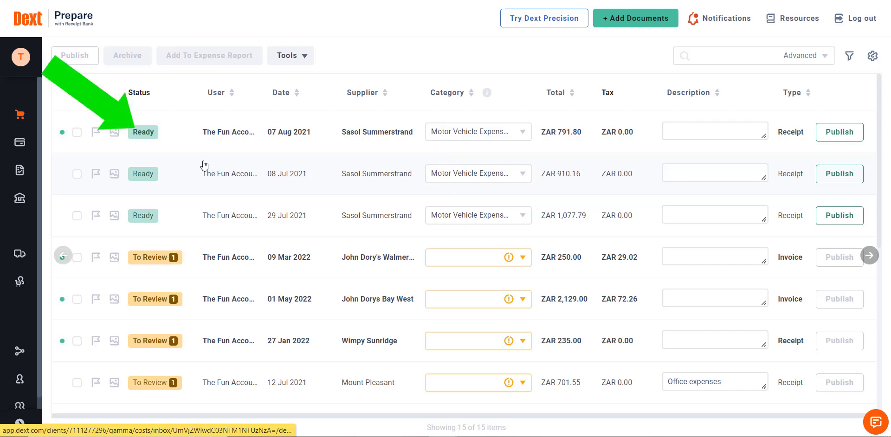
pyautogui.click(151, 137)
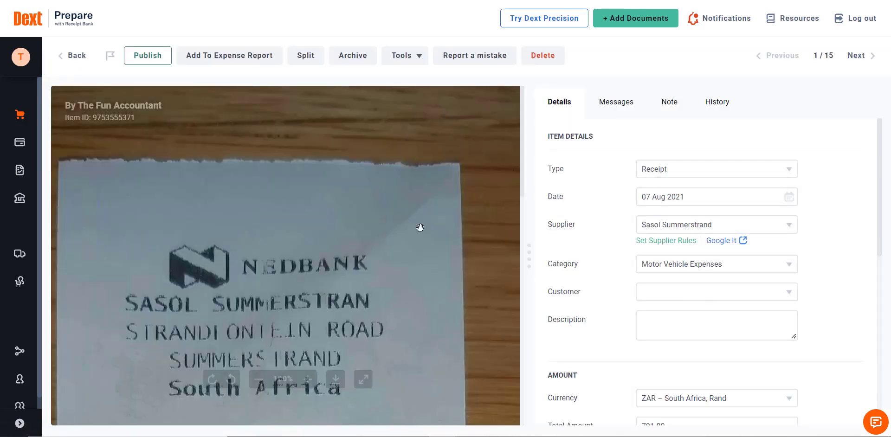
pyautogui.scroll(-3, 397, 230)
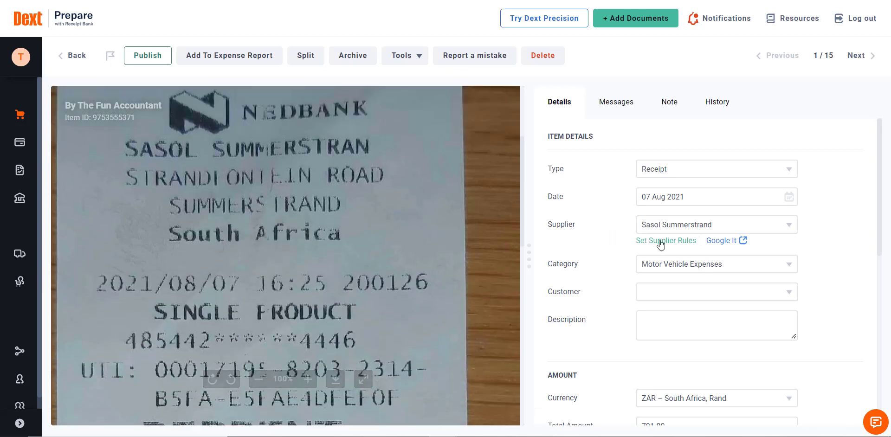
pyautogui.scroll(-3, 795, 263)
pyautogui.scroll(-5, 795, 263)
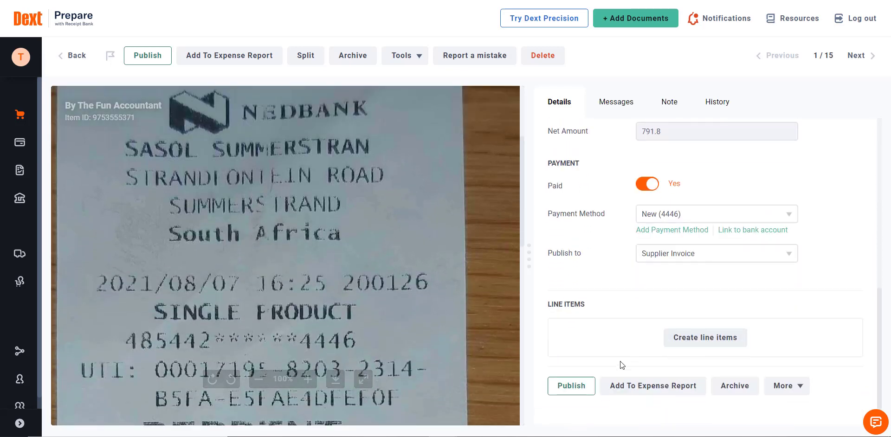
pyautogui.click(588, 386)
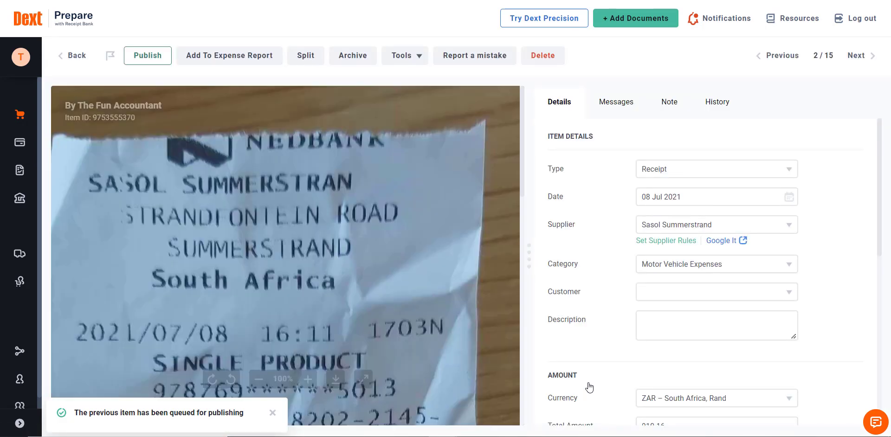
pyautogui.scroll(-8, 718, 302)
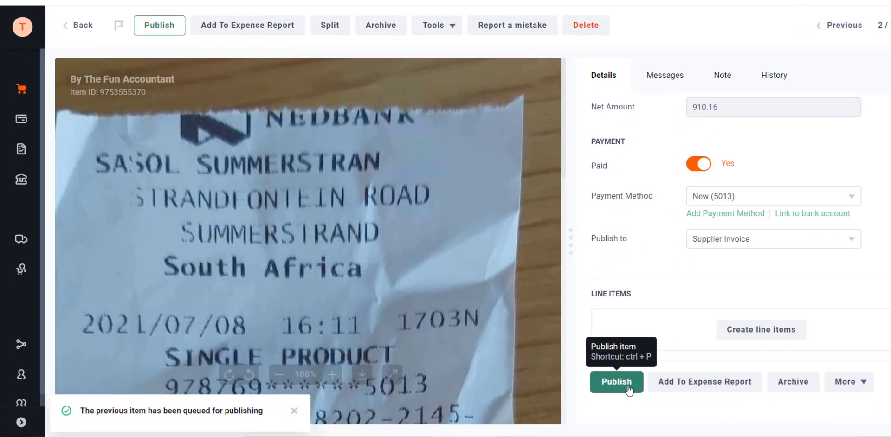
pyautogui.click(573, 387)
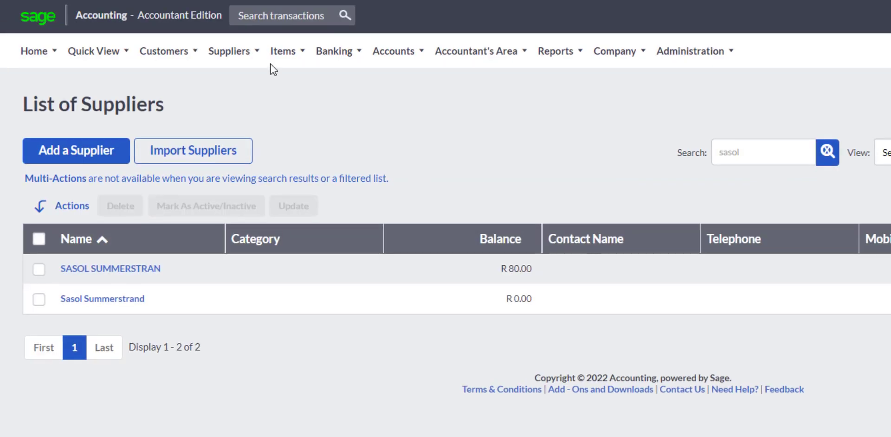
# Step: Switch to Sage Accounting, open the Supplier Transactions Report and set its date range to Yearly, Last Year
pyautogui.click(162, 33)
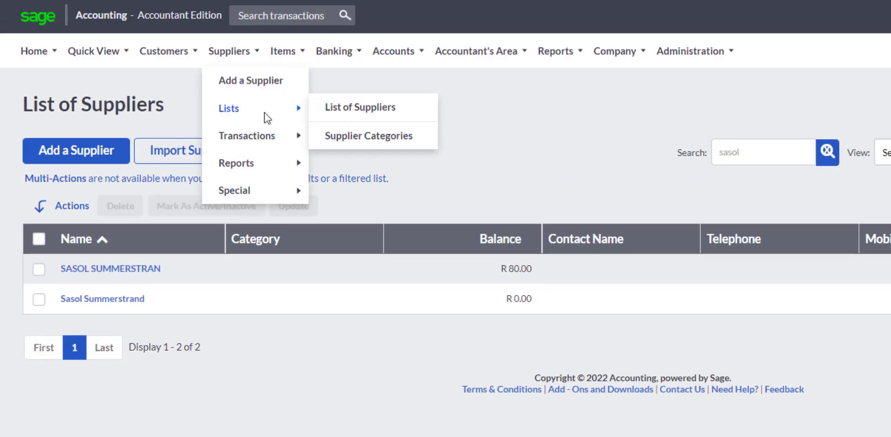
pyautogui.moveTo(282, 167)
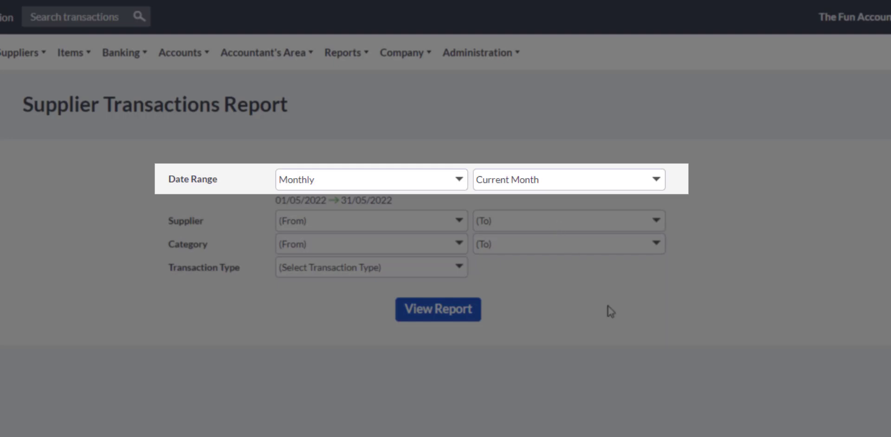
pyautogui.click(458, 181)
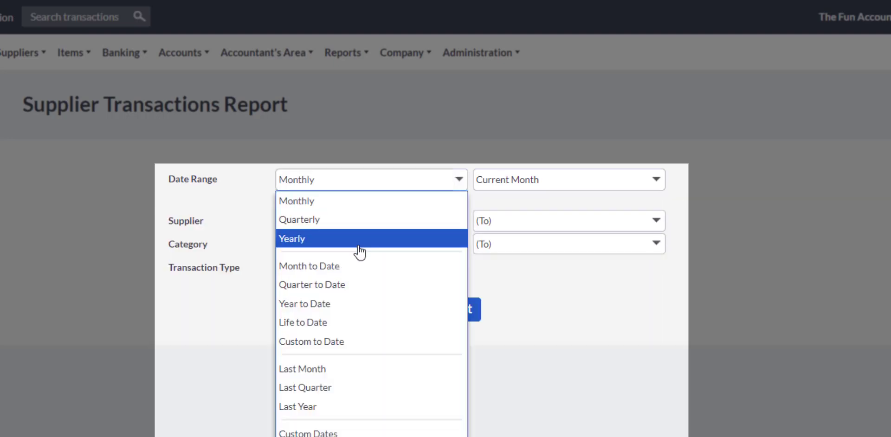
pyautogui.click(360, 240)
pyautogui.click(655, 180)
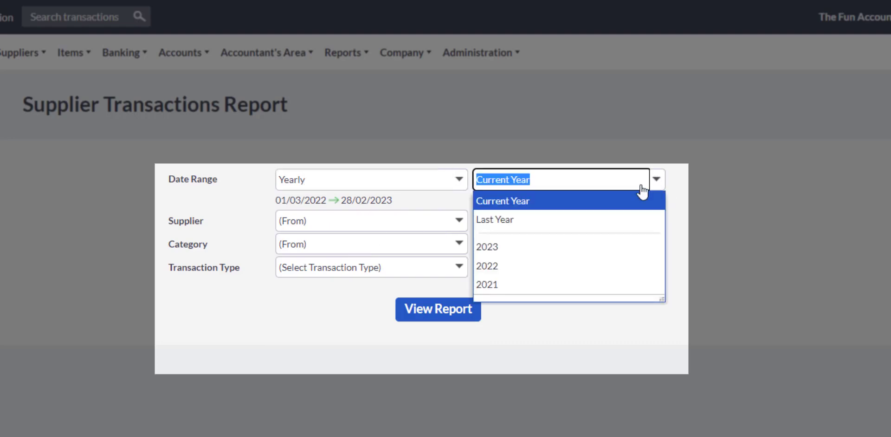
pyautogui.click(566, 221)
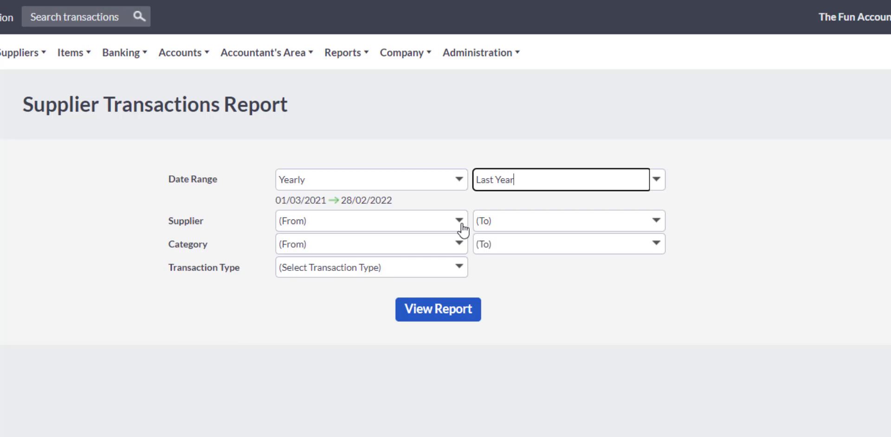
# Step: Limit the report to suppliers from SASOL SUMMERSTRAN to Sasol Summerstrand, run it and review both suppliers' transactions
pyautogui.click(461, 224)
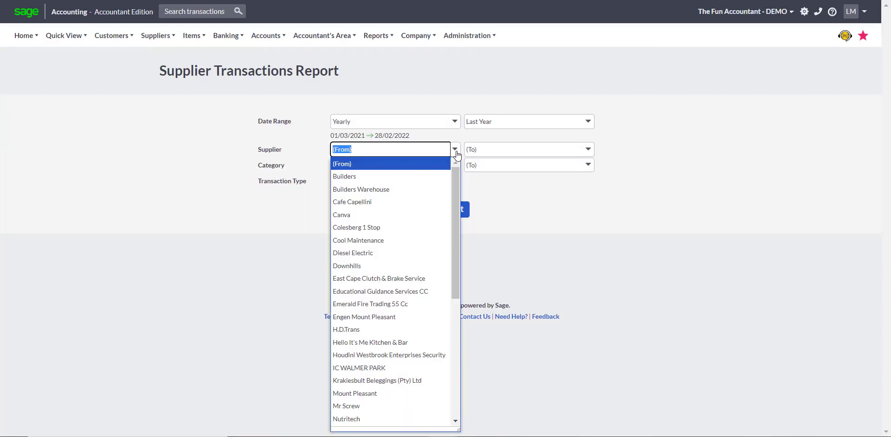
pyautogui.write('Sage South Africa')
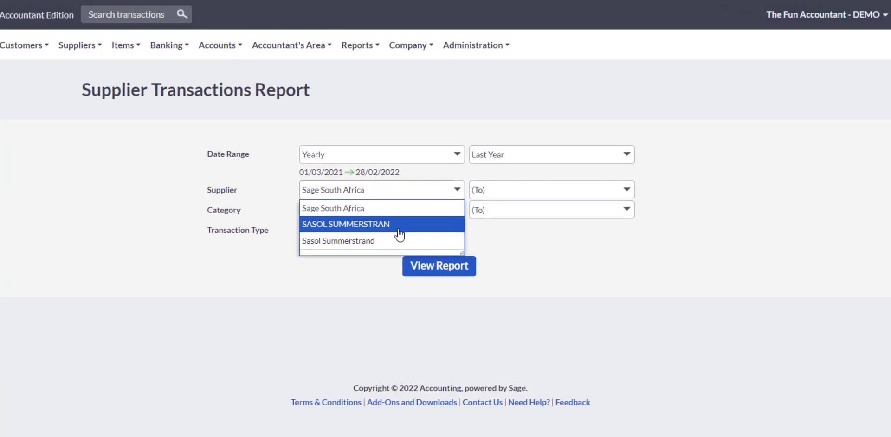
pyautogui.click(398, 227)
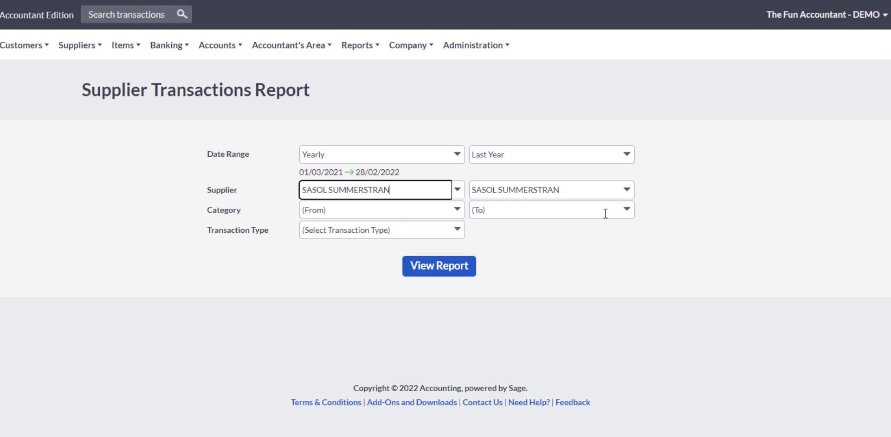
pyautogui.click(633, 192)
pyautogui.write('Sage South Africa')
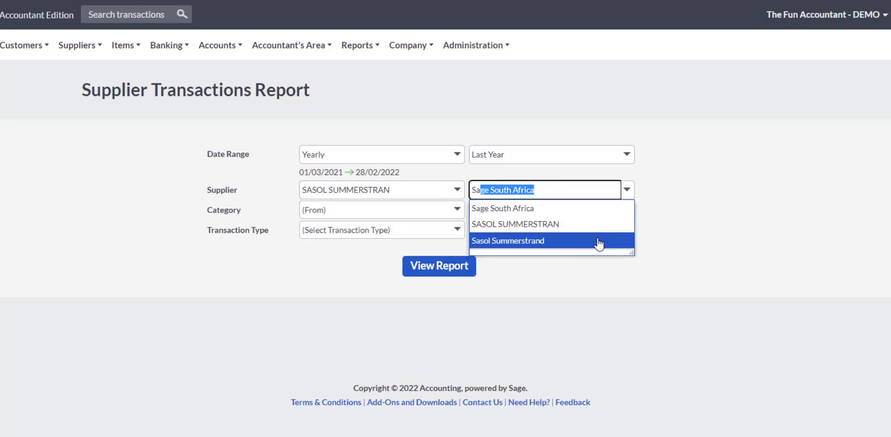
pyautogui.click(597, 244)
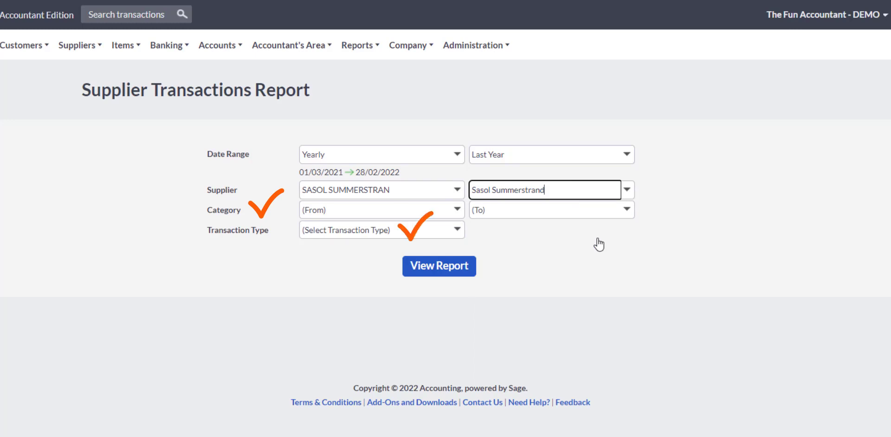
pyautogui.click(438, 271)
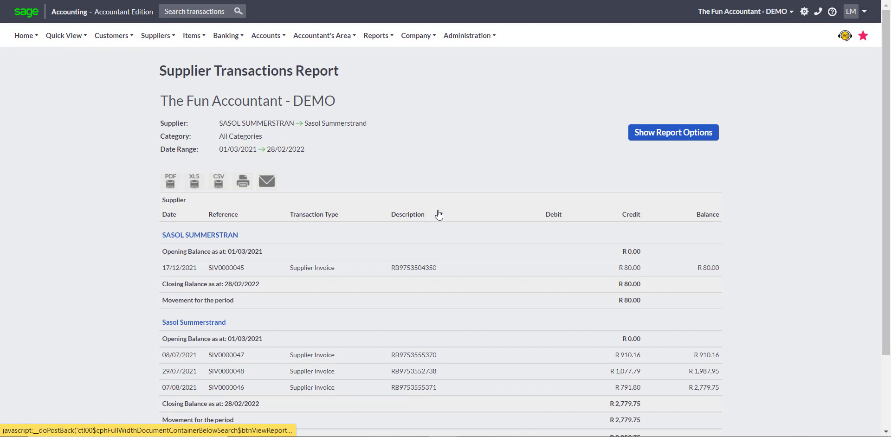
pyautogui.scroll(-3, 437, 213)
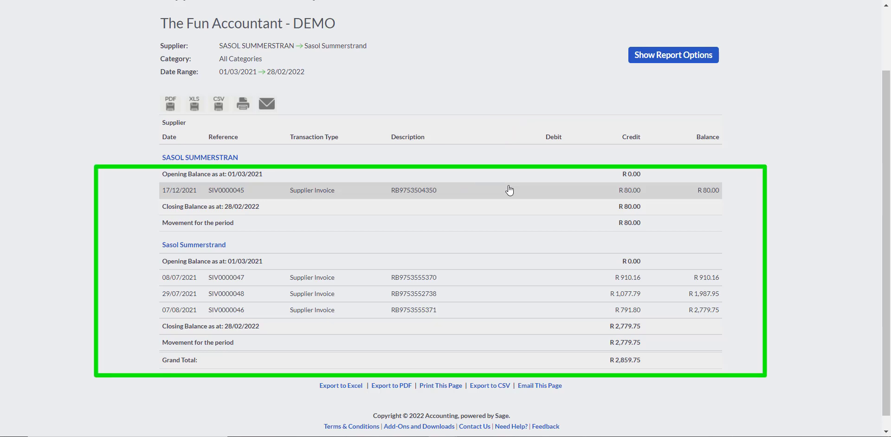
pyautogui.scroll(2, 541, 77)
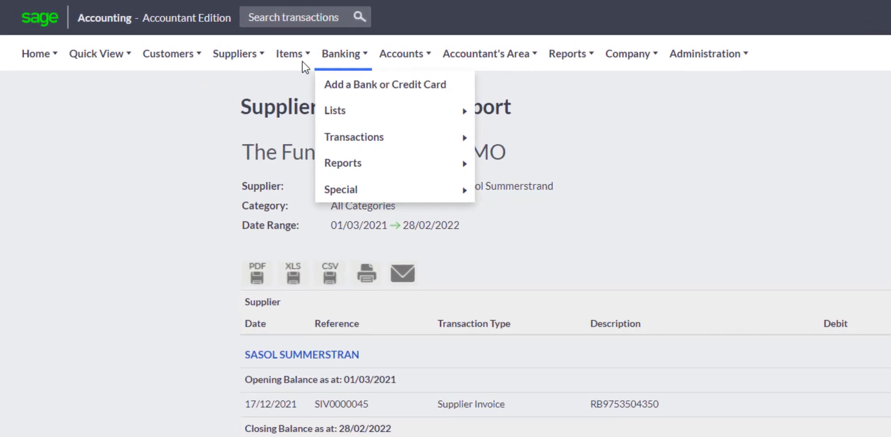
# Step: Go to the Supplier Invoices list, search for 045 and open the matching SASOL SUMMERSTRAN invoice
pyautogui.moveTo(239, 62)
pyautogui.moveTo(277, 124)
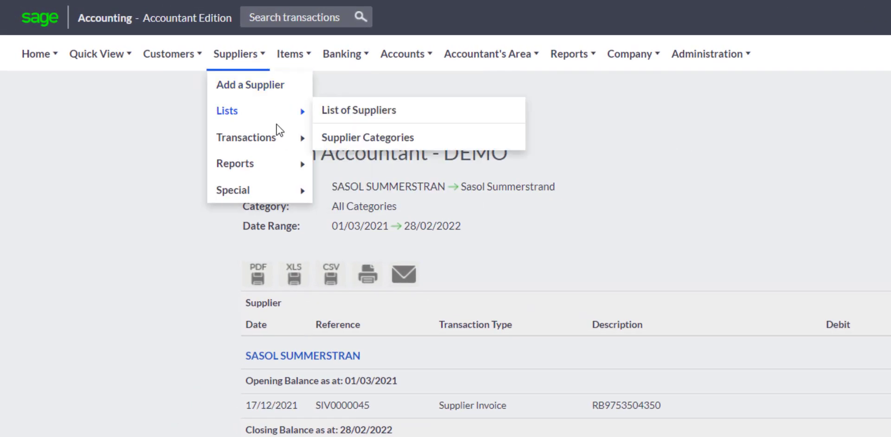
pyautogui.moveTo(281, 138)
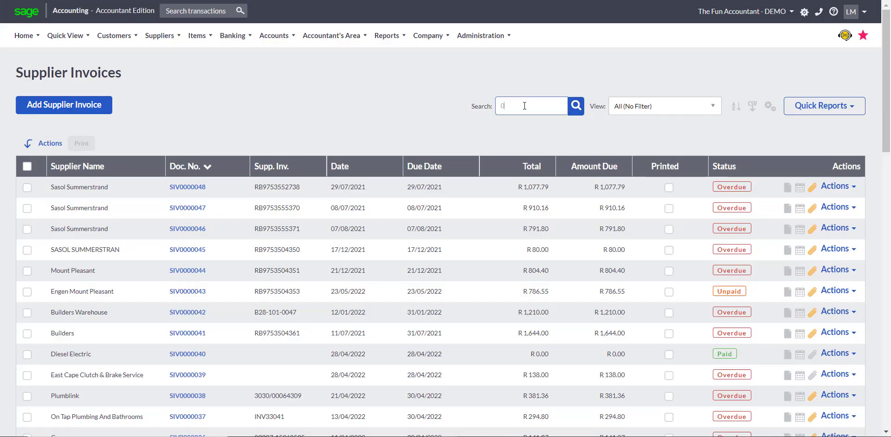
pyautogui.write('45')
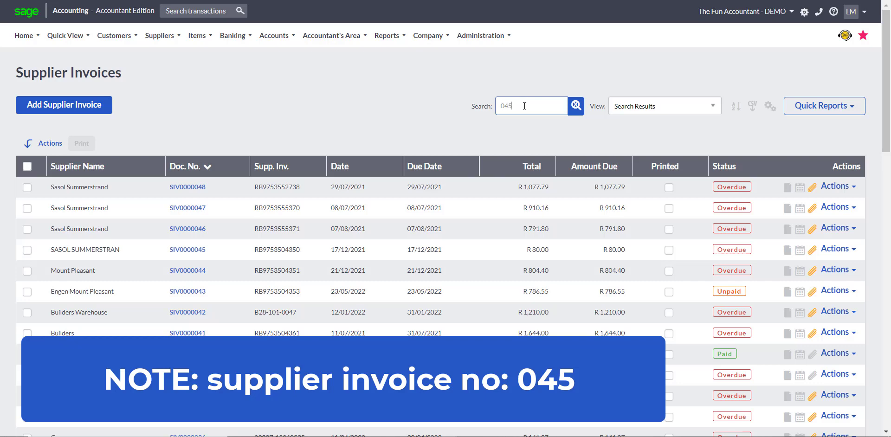
pyautogui.press('Return')
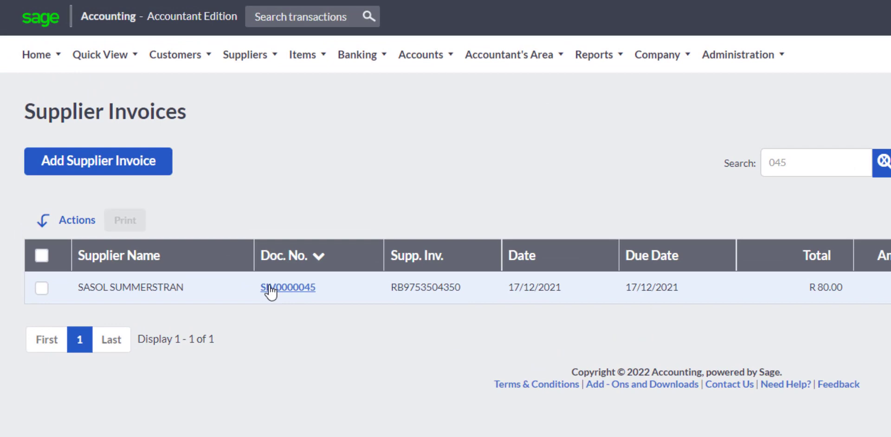
pyautogui.click(271, 288)
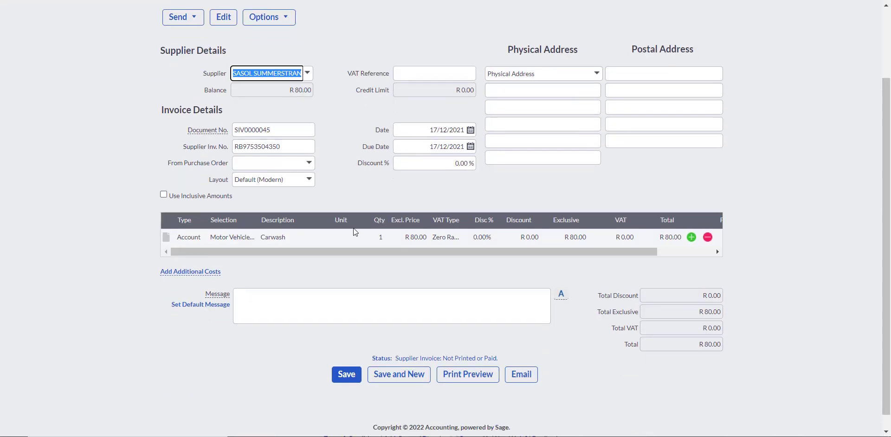
# Step: Change the supplier on the open carwash invoice to Sasol Summerstrand and save the invoice
pyautogui.scroll(-1, 353, 227)
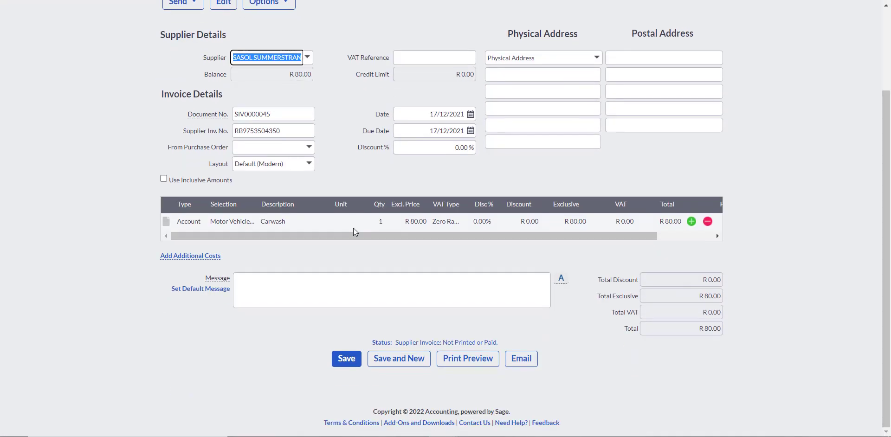
pyautogui.click(308, 59)
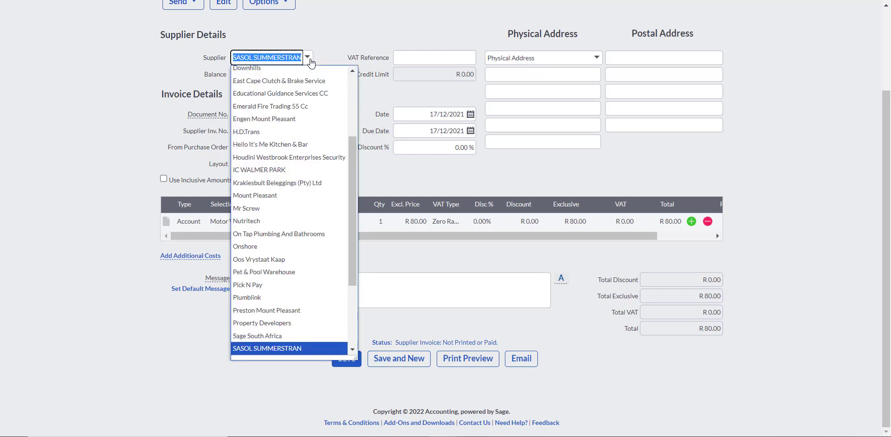
pyautogui.write('Sa')
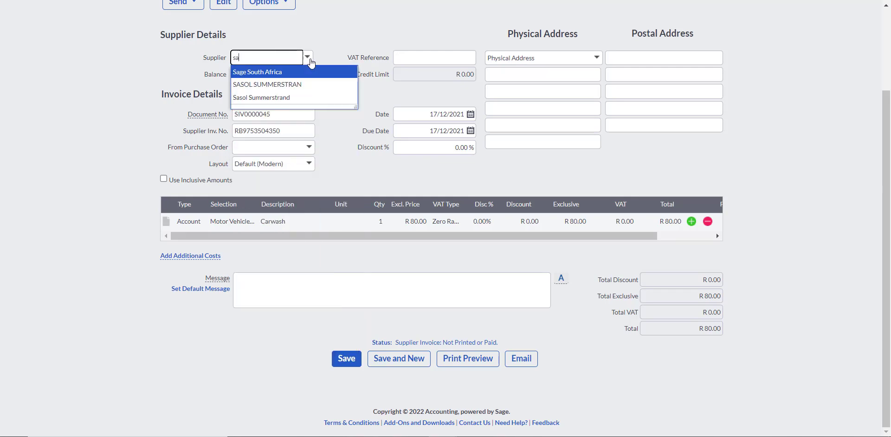
pyautogui.write('s')
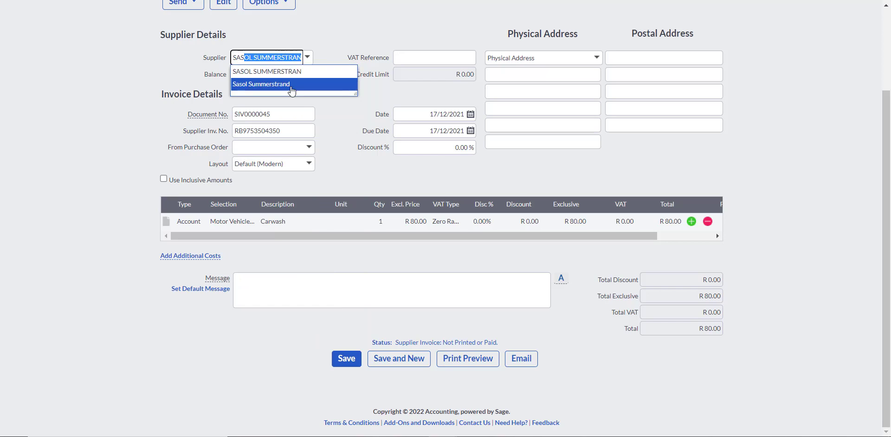
pyautogui.click(291, 90)
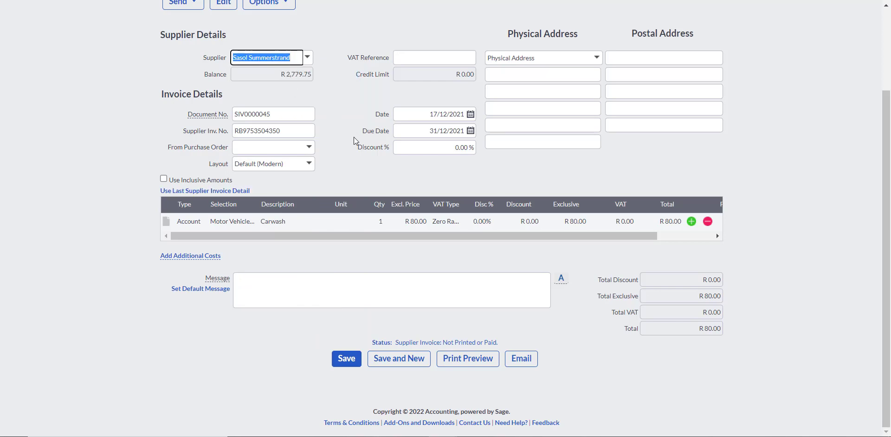
pyautogui.press('Tab')
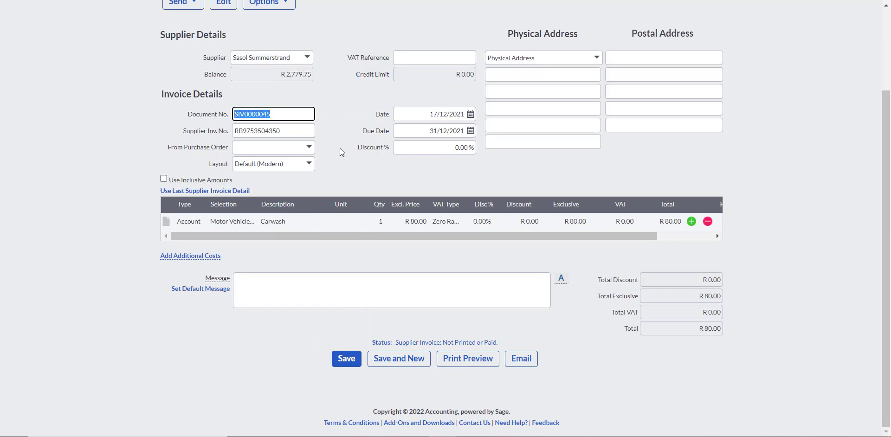
pyautogui.click(344, 360)
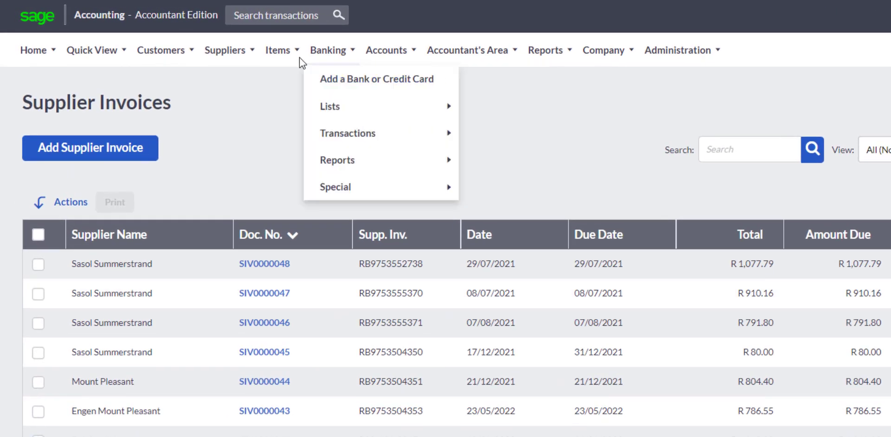
# Step: Open the Supplier Transactions Report again and set its date range to Yearly, Last Year
pyautogui.moveTo(143, 41)
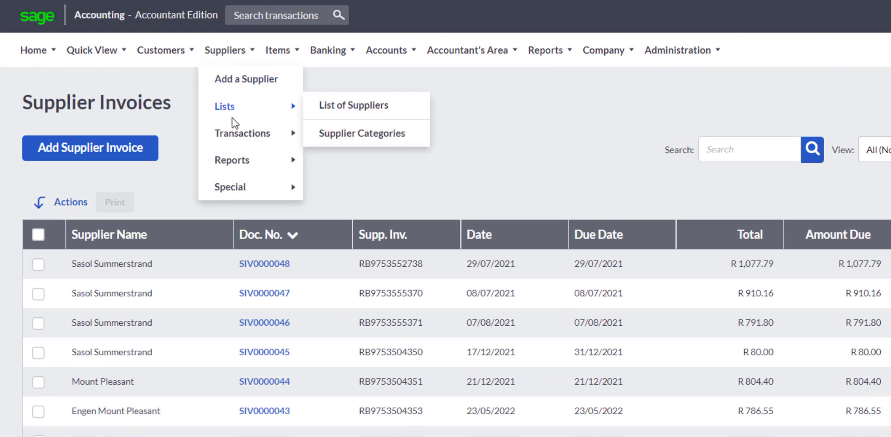
pyautogui.moveTo(249, 156)
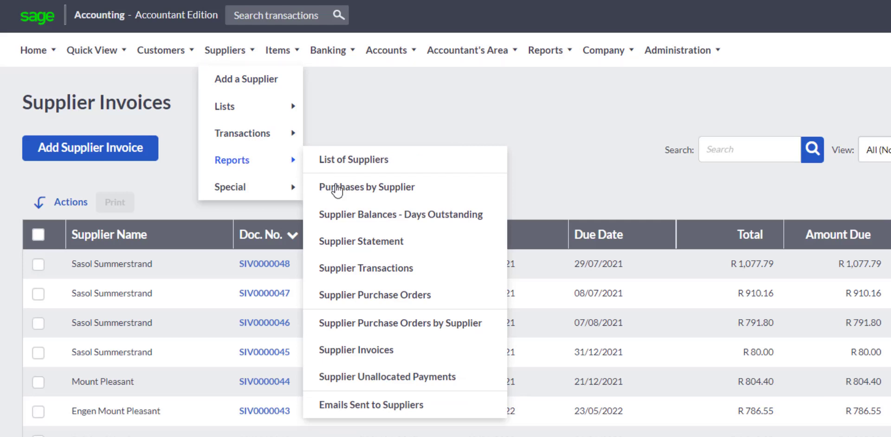
pyautogui.click(387, 272)
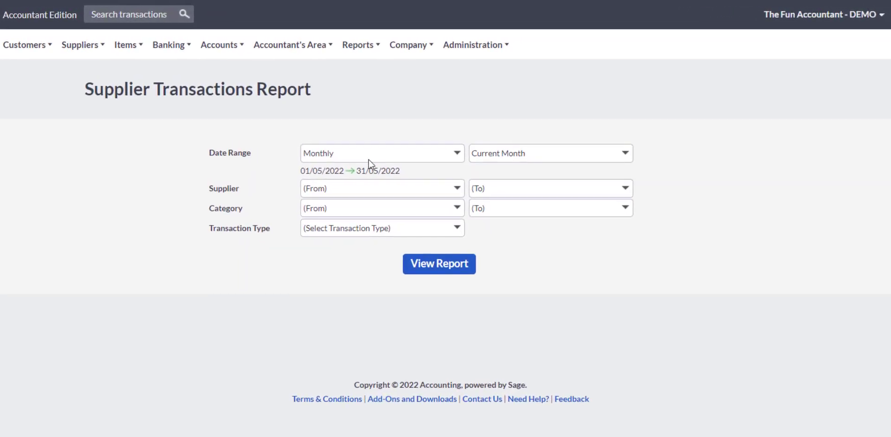
pyautogui.click(457, 154)
pyautogui.click(415, 205)
pyautogui.click(626, 155)
pyautogui.click(567, 190)
# Step: Set the report's supplier range from SASOL SUMMERSTRAN to Sasol Summerstrand and view the report
pyautogui.click(462, 189)
pyautogui.write('sag')
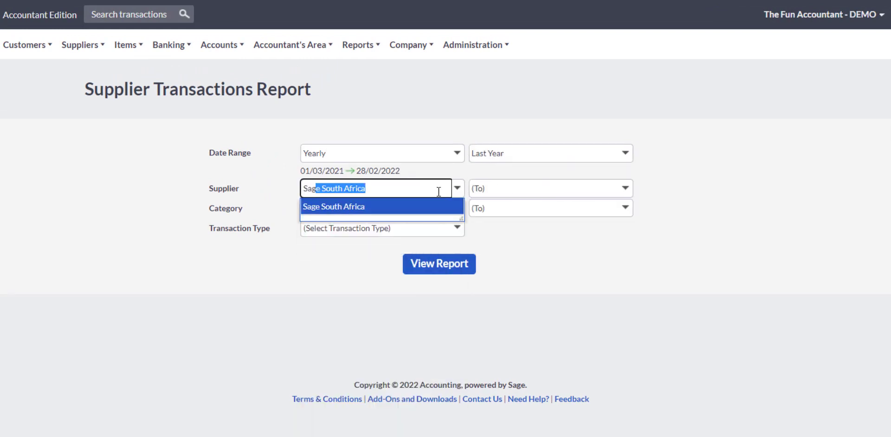
pyautogui.press('BackSpace')
pyautogui.press('BackSpace')
pyautogui.write('s')
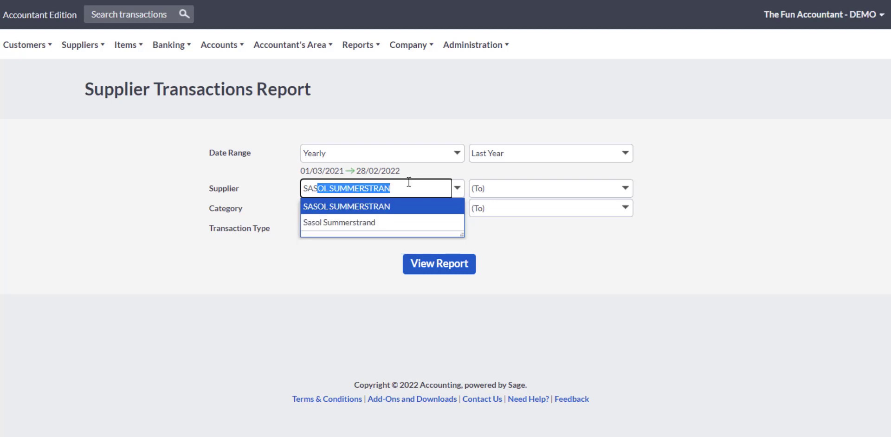
pyautogui.click(416, 211)
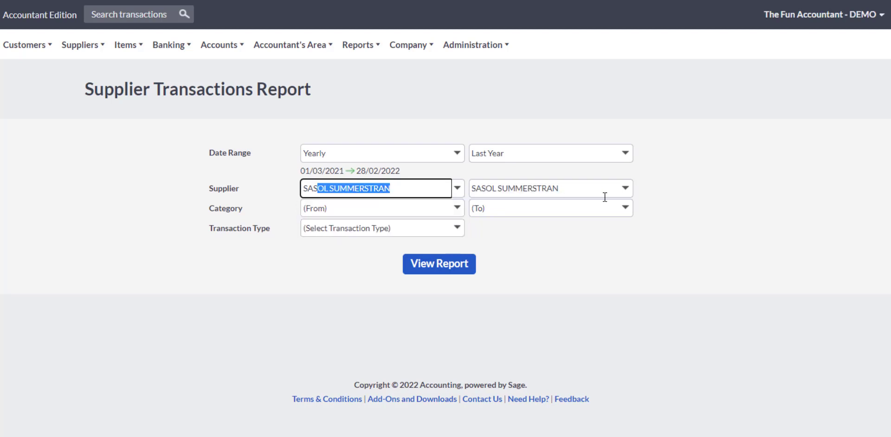
pyautogui.click(624, 189)
pyautogui.write('sa')
pyautogui.click(595, 245)
pyautogui.click(443, 269)
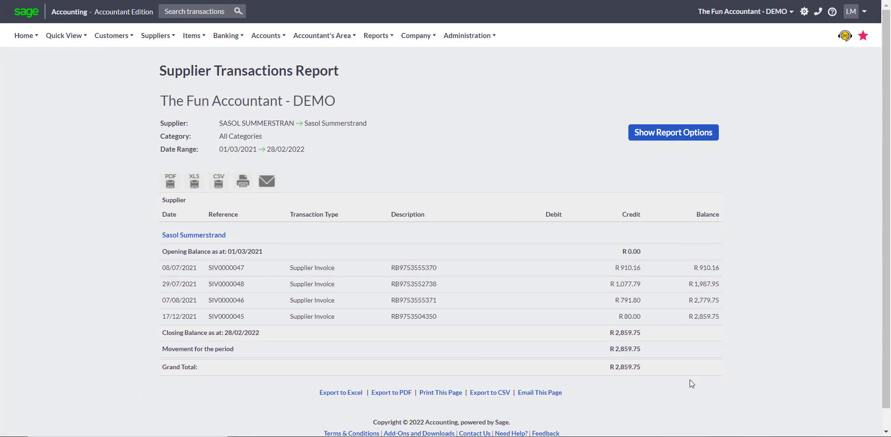
# Step: Switch to Dext Prepare, open the 17 Nov 2021 Builders invoice from the Costs inbox and read through its receipt image
pyautogui.scroll(-1, 696, 380)
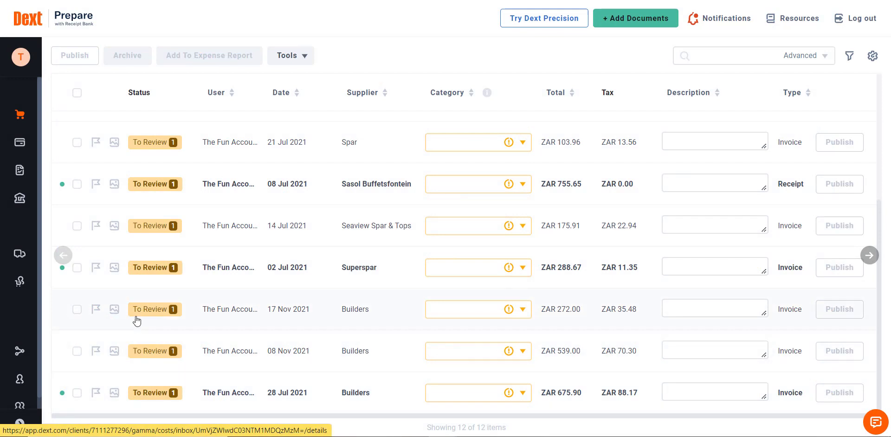
pyautogui.moveTo(148, 314)
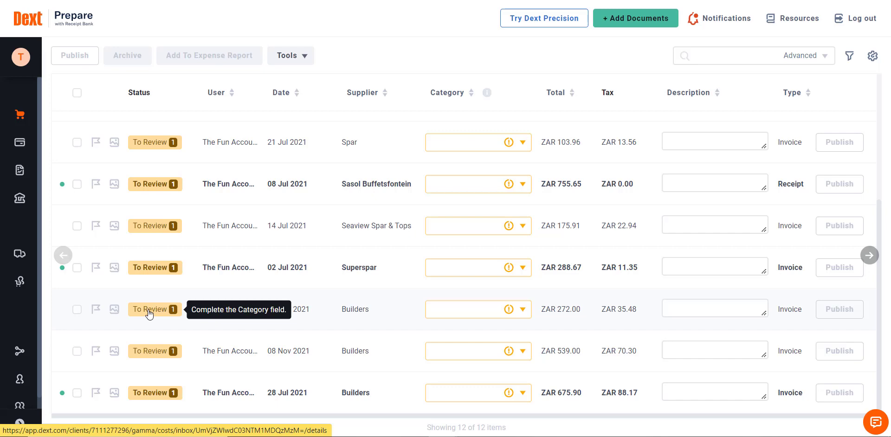
pyautogui.click(150, 315)
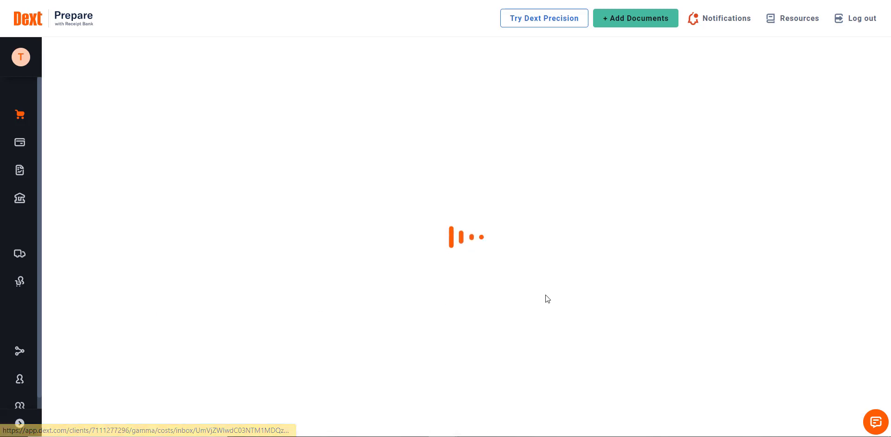
pyautogui.scroll(-5, 413, 248)
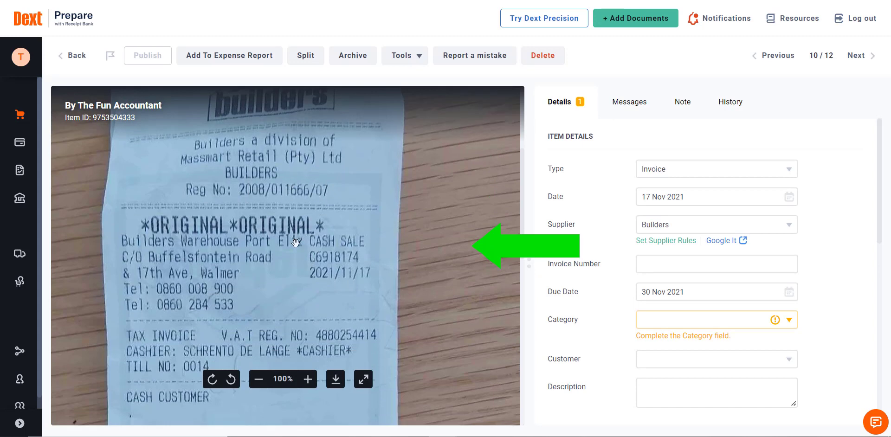
pyautogui.scroll(-6, 308, 254)
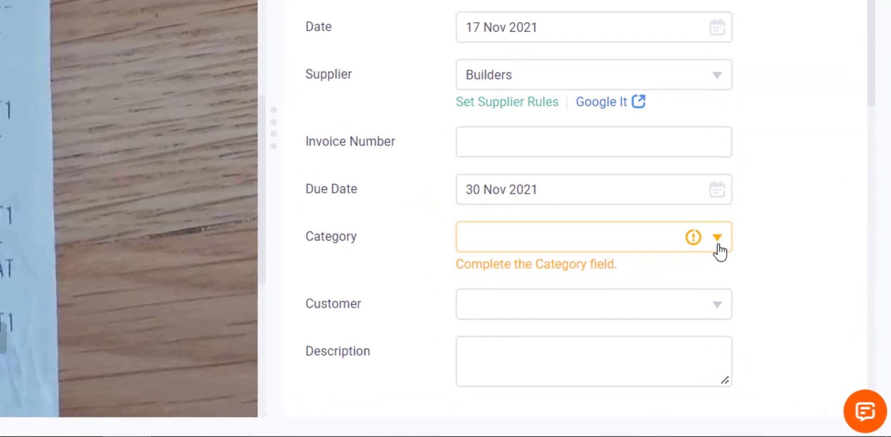
# Step: Set the Builders invoice's category to Repairs & Maintenance and search its supplier options for "bui"
pyautogui.click(718, 246)
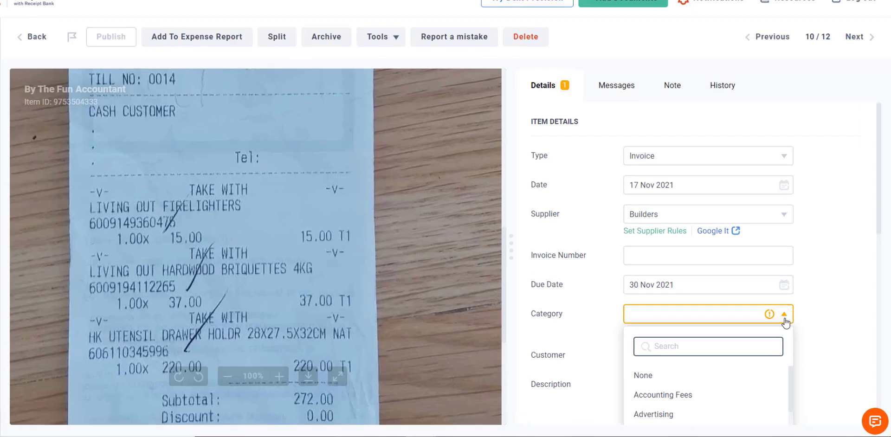
pyautogui.write('rep')
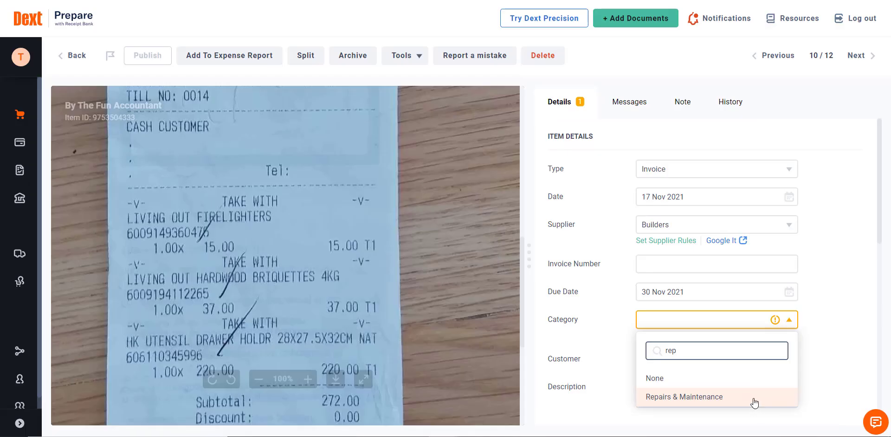
pyautogui.click(755, 404)
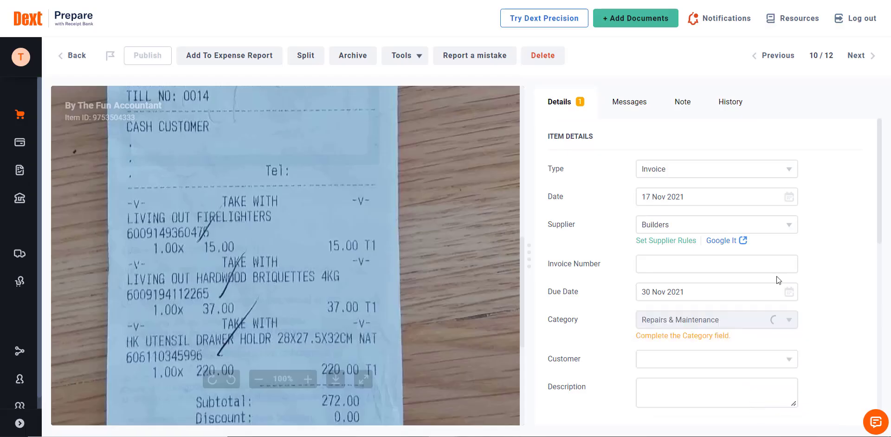
pyautogui.click(791, 227)
pyautogui.write('bui')
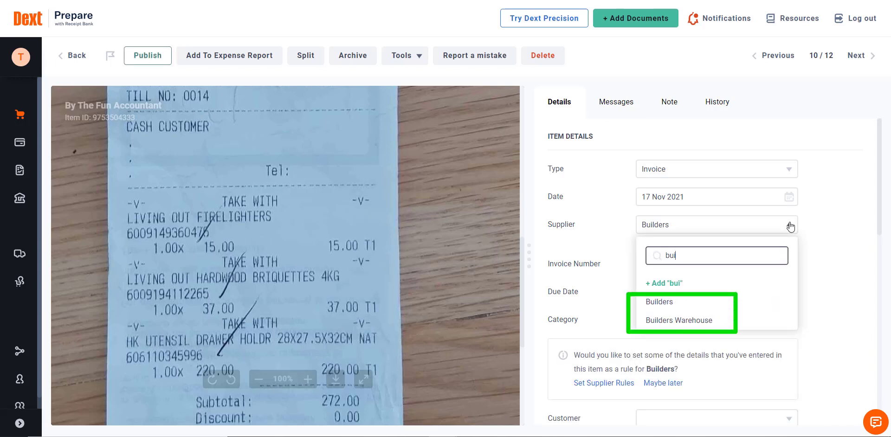
# Step: Go to the Costs archive and filter its items by the supplier name "builders"
pyautogui.moveTo(5, 168)
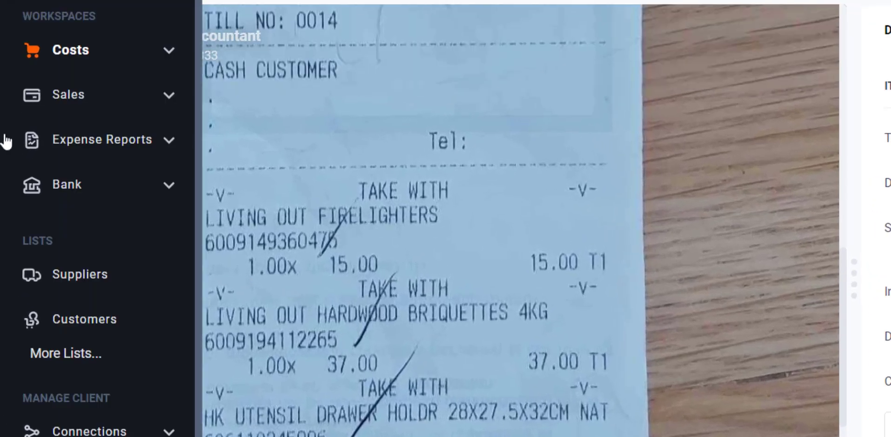
pyautogui.click(169, 52)
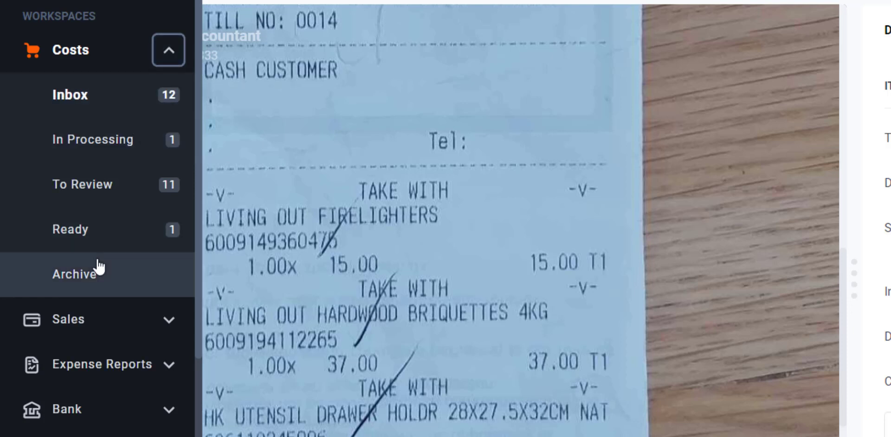
pyautogui.click(100, 280)
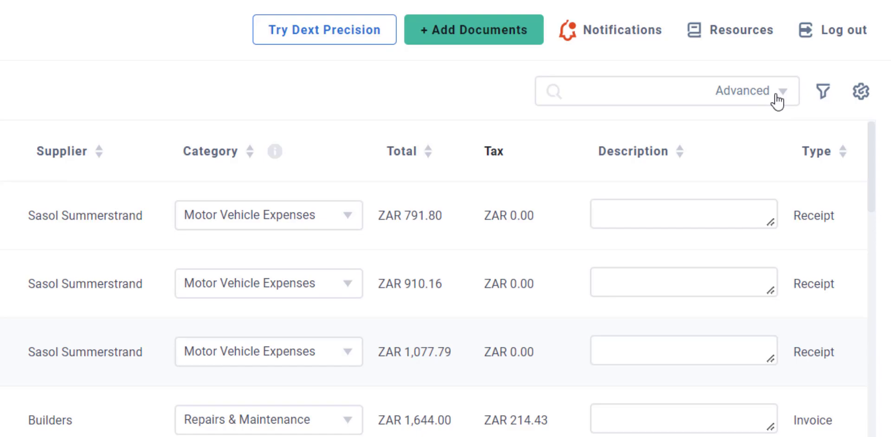
pyautogui.click(784, 95)
pyautogui.click(646, 162)
pyautogui.write('builders')
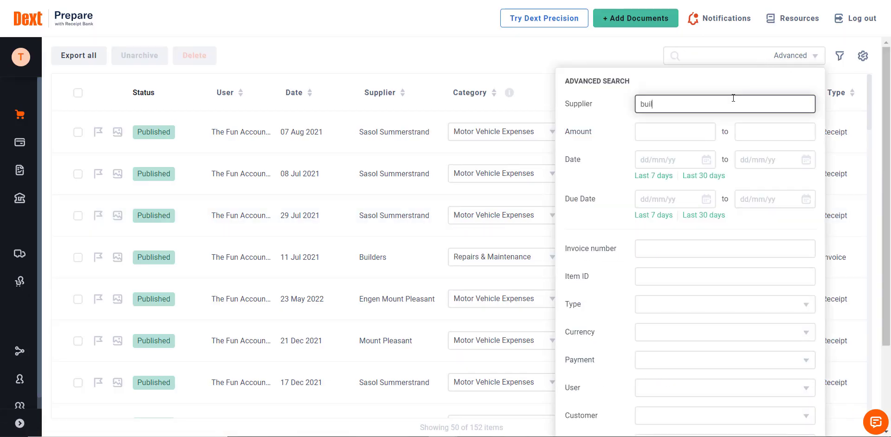
pyautogui.scroll(-5, 846, 183)
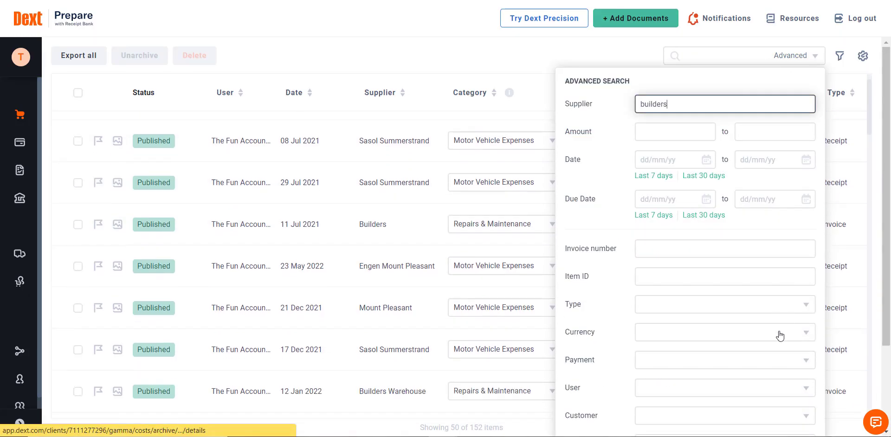
pyautogui.click(794, 418)
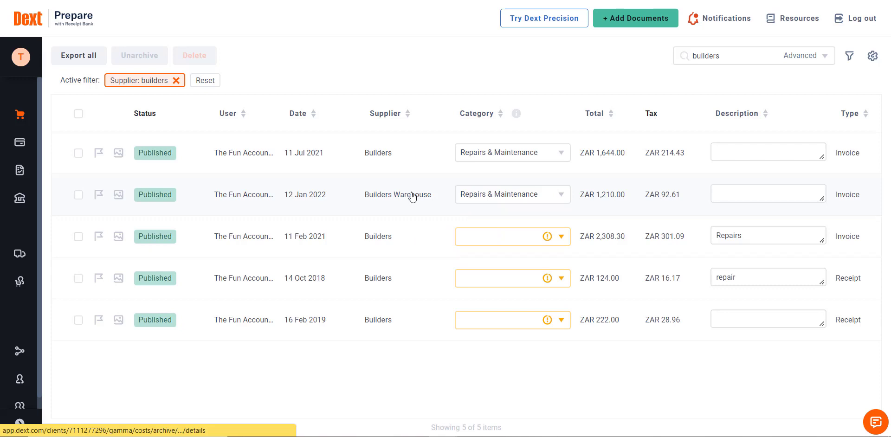
# Step: View the receipt images of the 12 Jan 2022 Builders Warehouse and 11 Jul 2021 Builders invoices
pyautogui.click(118, 195)
pyautogui.scroll(-5, 507, 188)
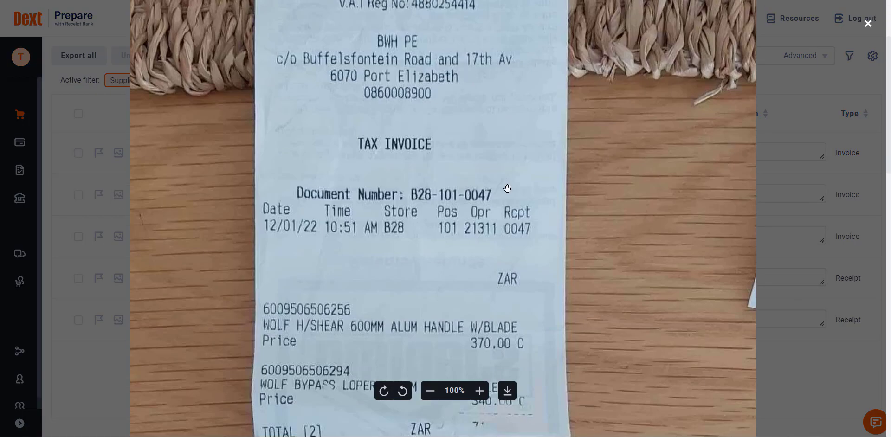
pyautogui.click(868, 23)
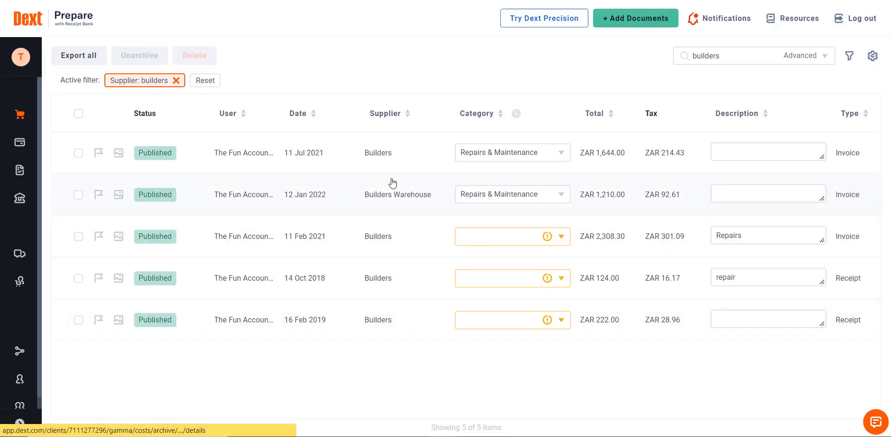
pyautogui.click(119, 153)
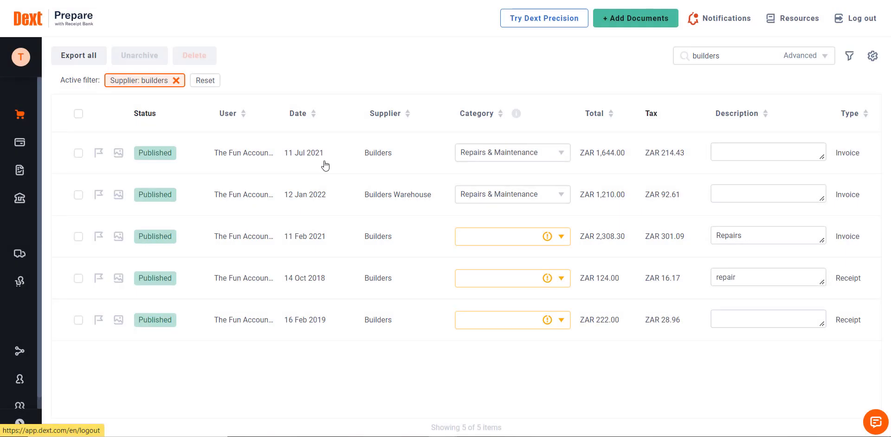
# Step: Merge Builders and Builders Warehouse in the Suppliers list, keeping Builders, and check the merged entry
pyautogui.moveTo(88, 141)
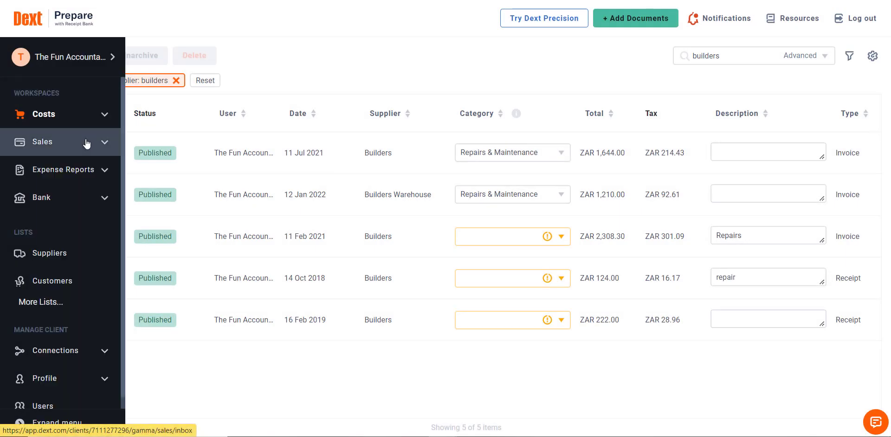
pyautogui.click(83, 263)
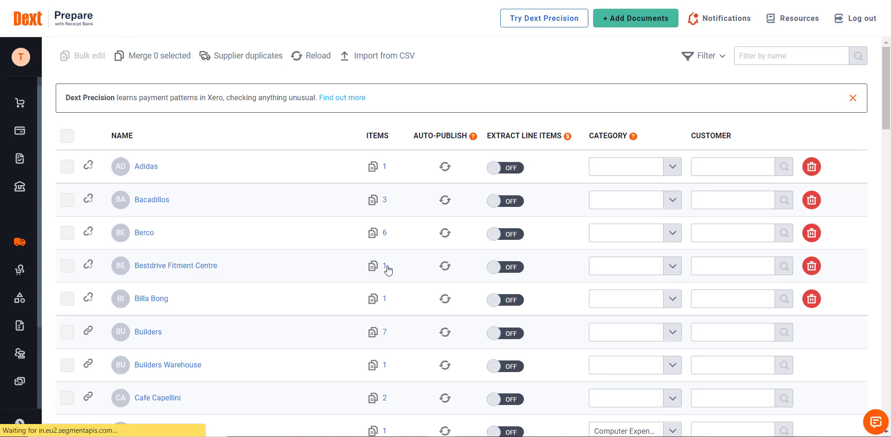
pyautogui.scroll(-1, 388, 268)
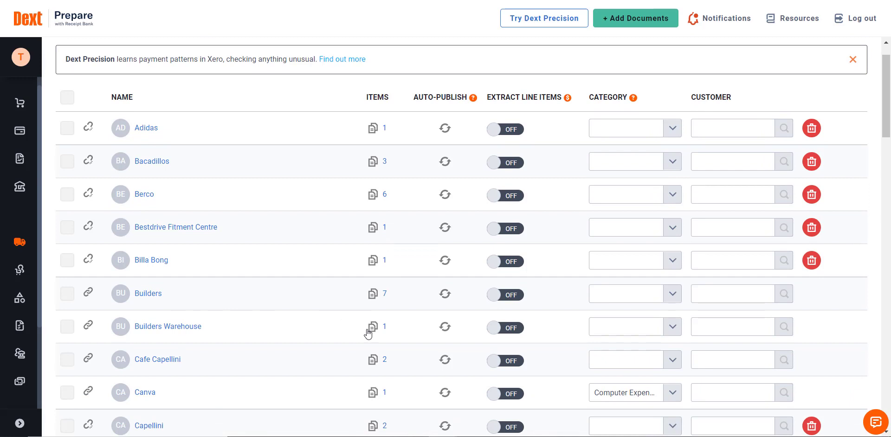
pyautogui.click(68, 293)
pyautogui.click(68, 327)
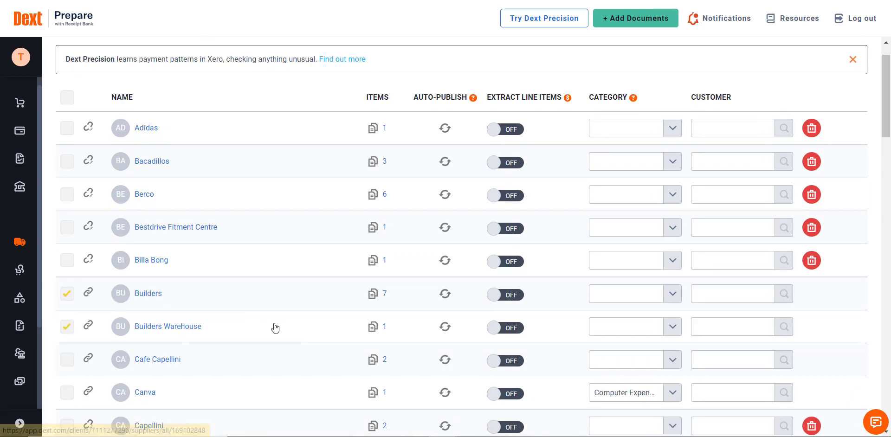
pyautogui.scroll(2, 577, 249)
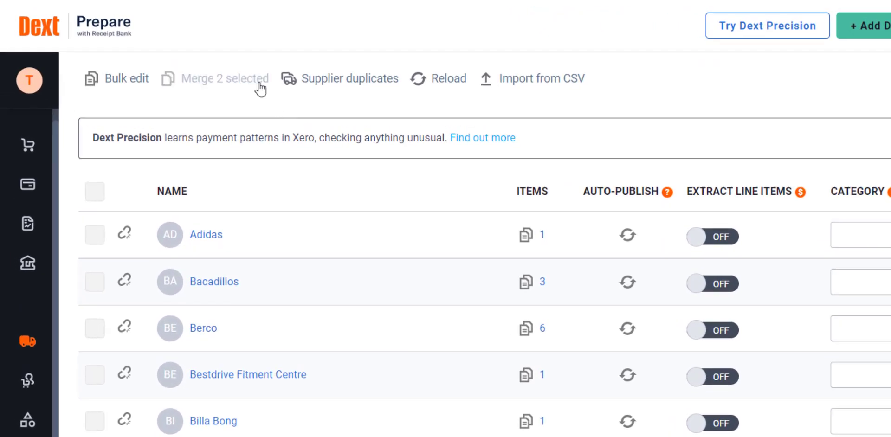
pyautogui.click(260, 86)
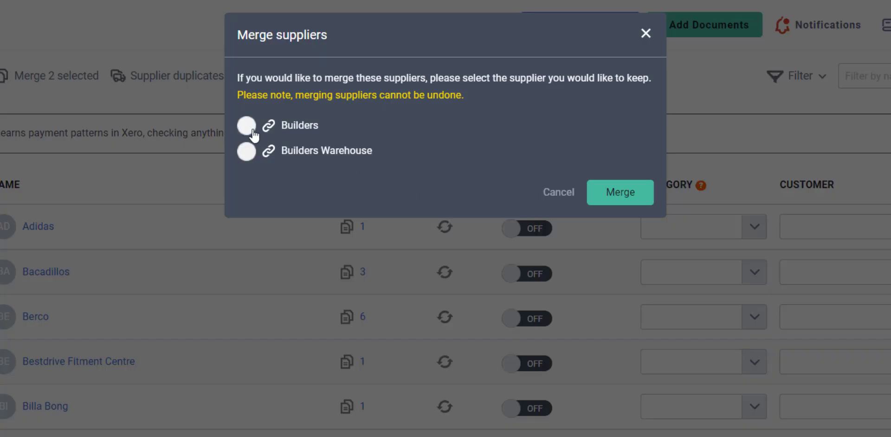
pyautogui.click(247, 126)
pyautogui.click(620, 198)
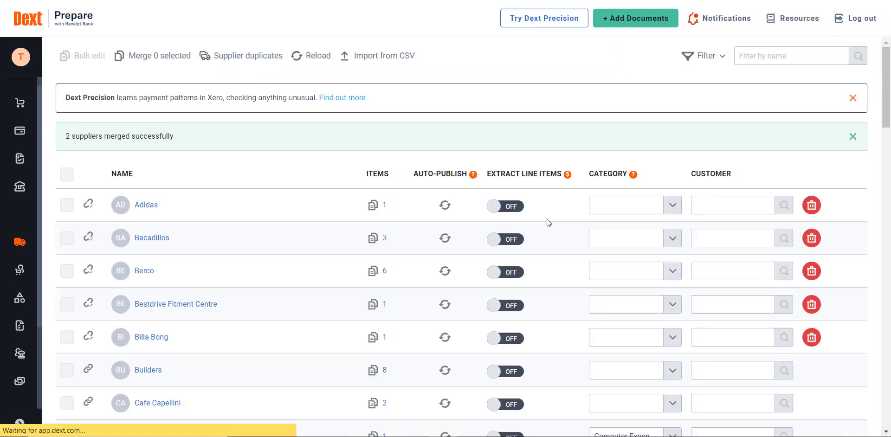
pyautogui.scroll(-2, 489, 218)
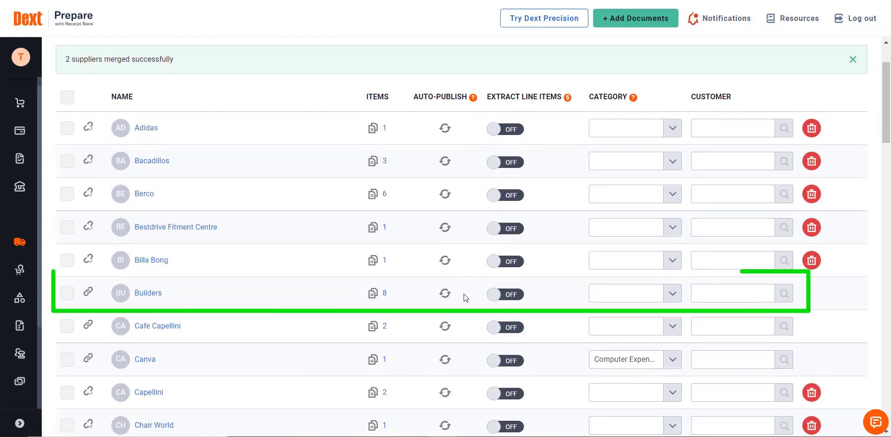